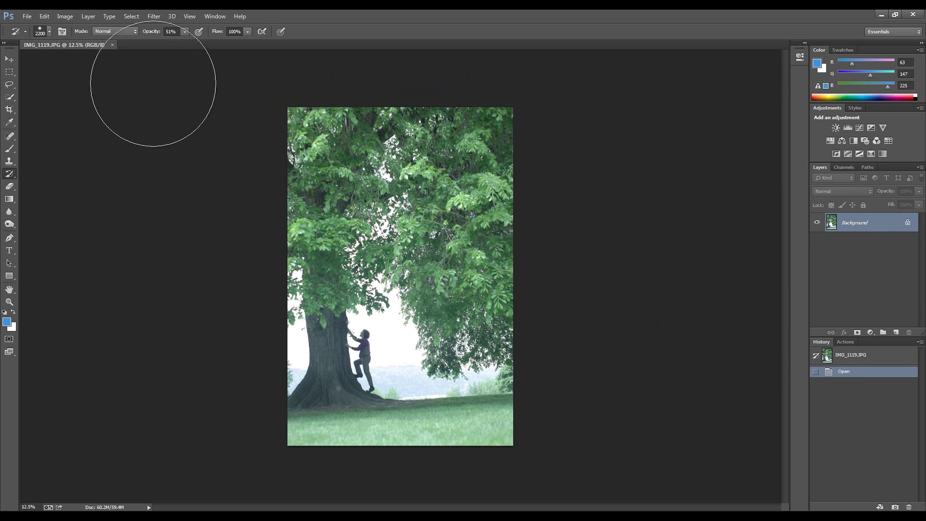
In the Camera Raw filter, set Exposure to -1.10, Contrast to +42, Highlights to -19, Shadows to -100 and Whites to +18.
left_click(153, 18)
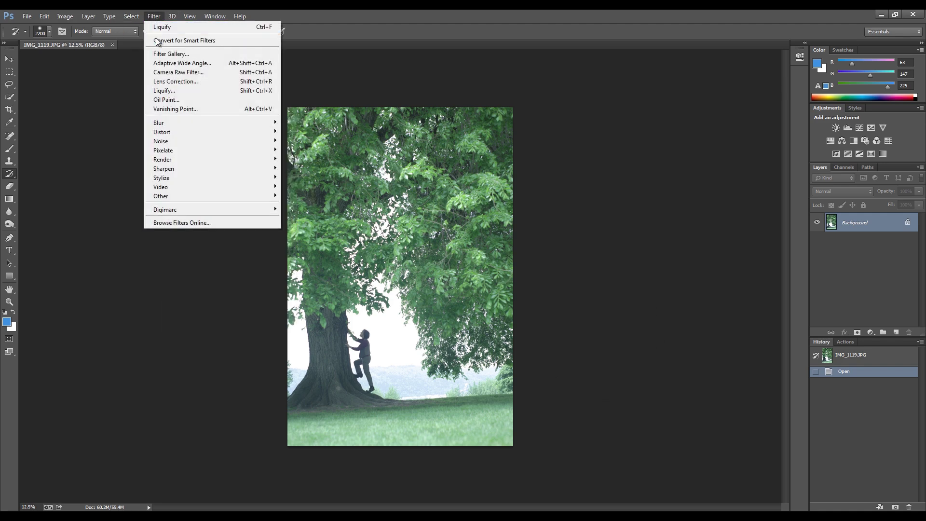
left_click(195, 73)
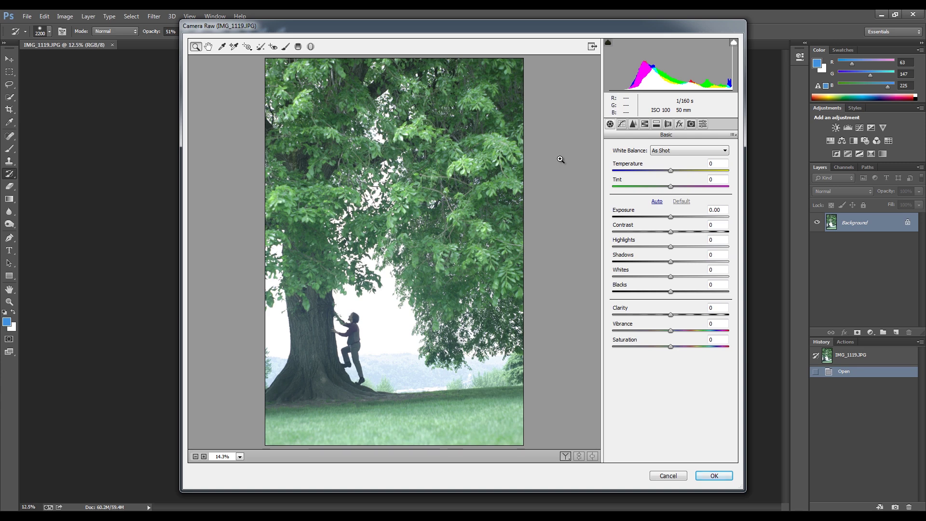
left_click_drag(673, 221, 660, 218)
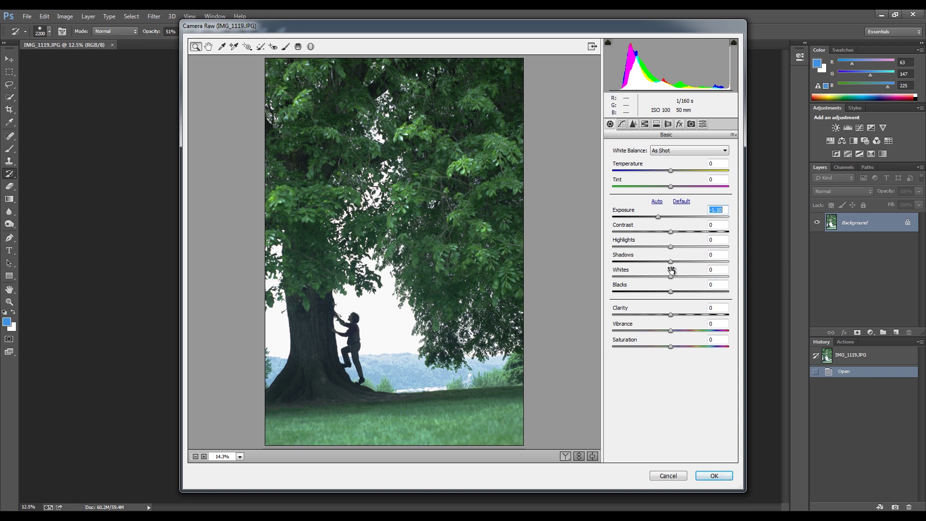
left_click_drag(672, 232, 697, 232)
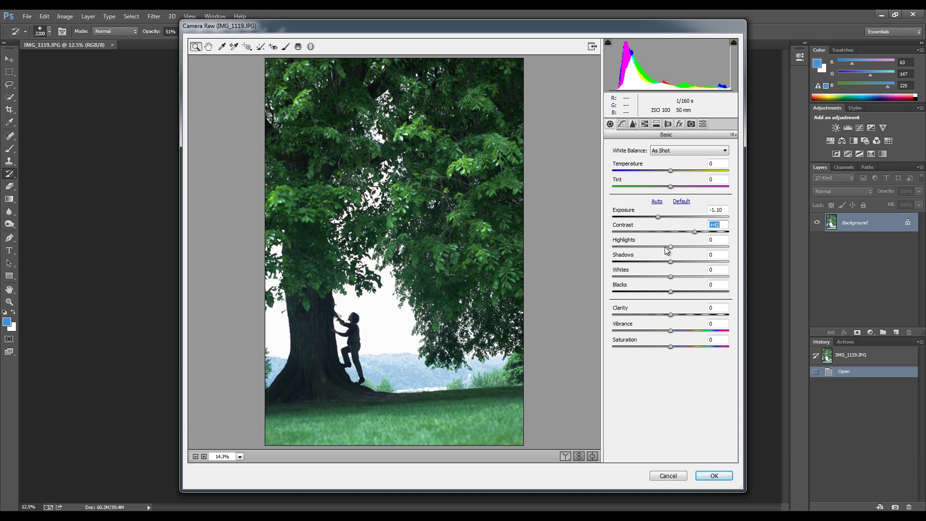
left_click_drag(670, 247, 661, 250)
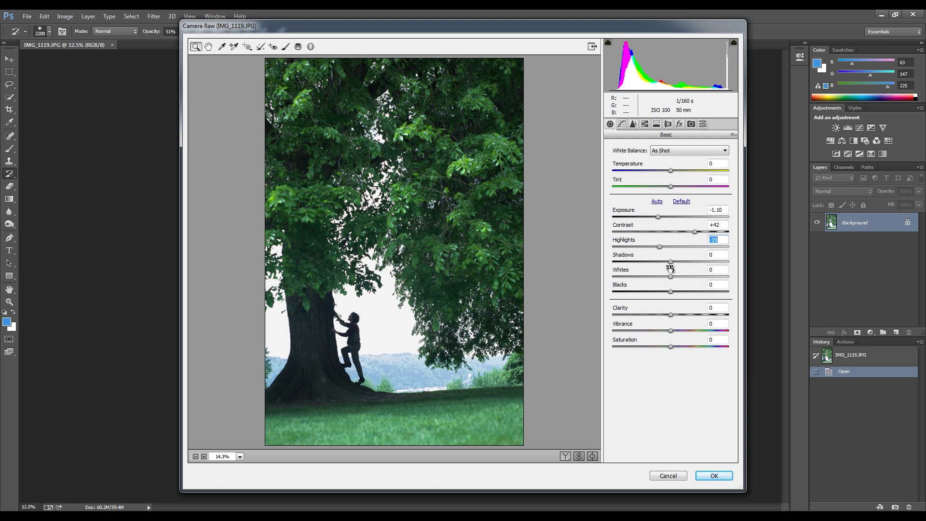
left_click_drag(671, 262, 614, 264)
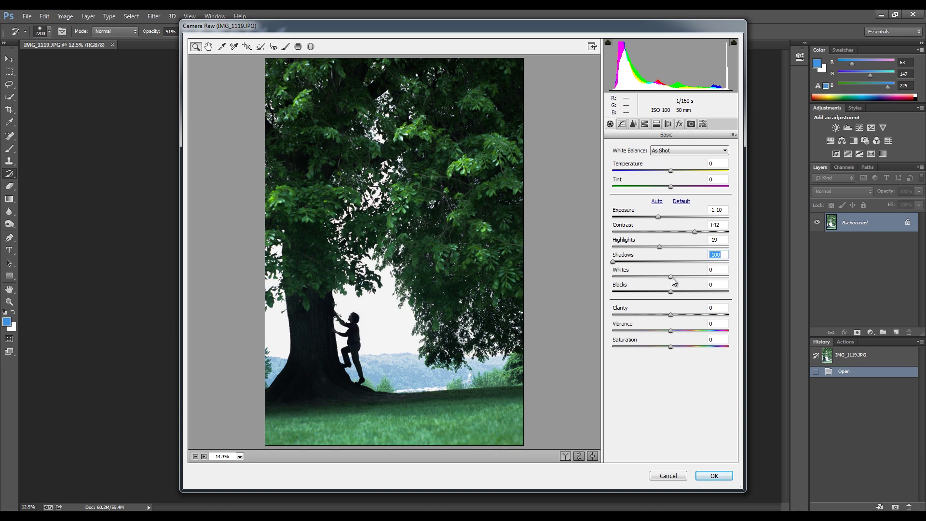
left_click_drag(672, 279, 683, 282)
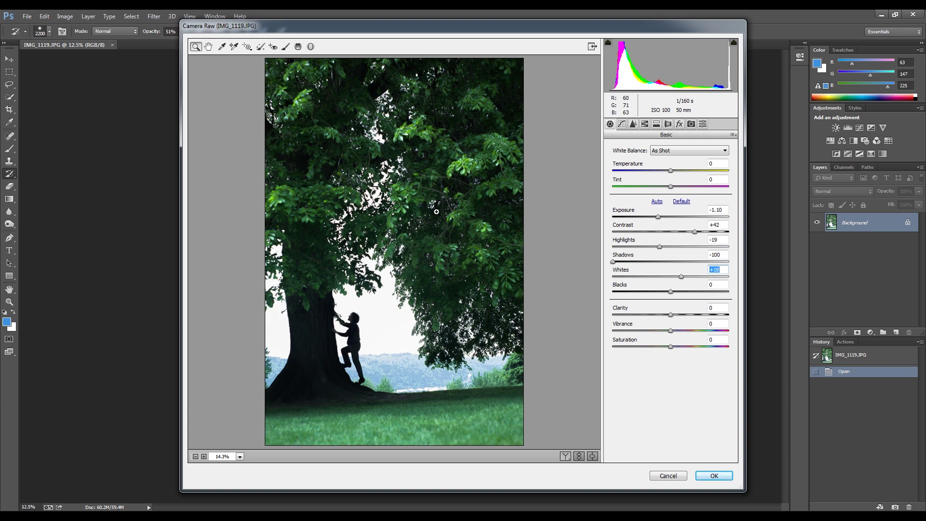
Set the photo's Blacks to -97 and Clarity to +29 in Camera Raw.
left_click_drag(375, 77, 474, 173)
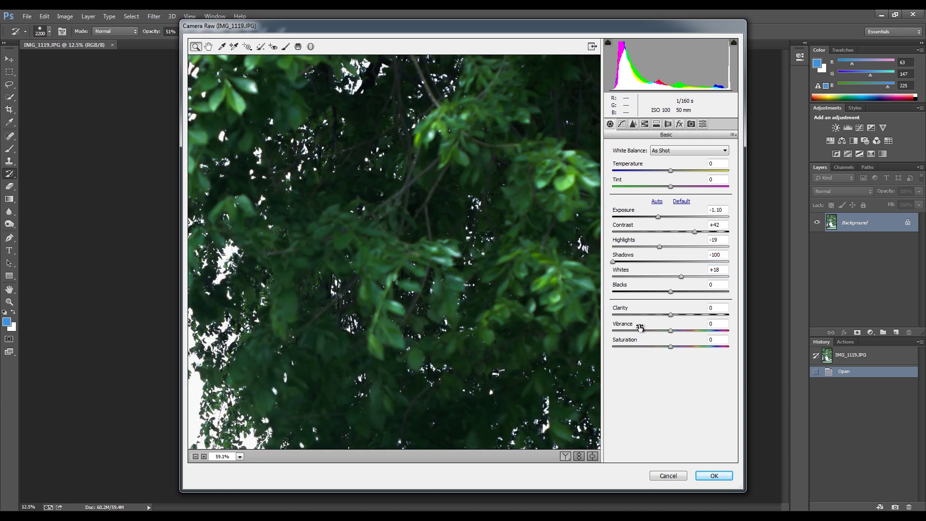
left_click(195, 457)
left_click(195, 456)
left_click(195, 456)
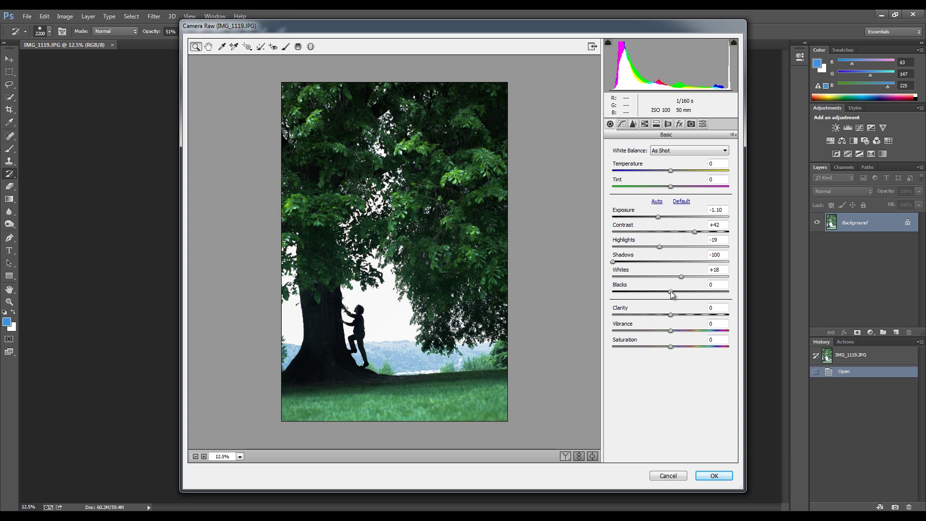
left_click_drag(671, 292, 615, 292)
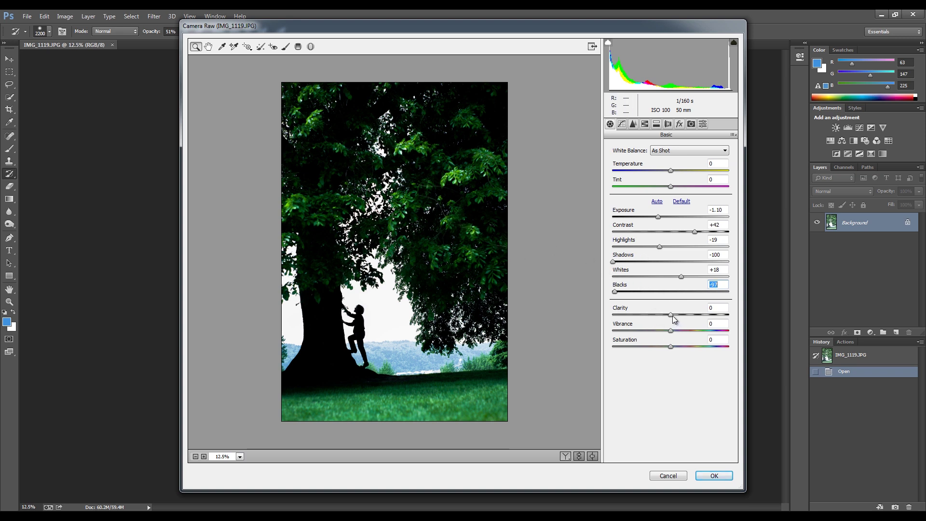
left_click_drag(672, 315, 690, 322)
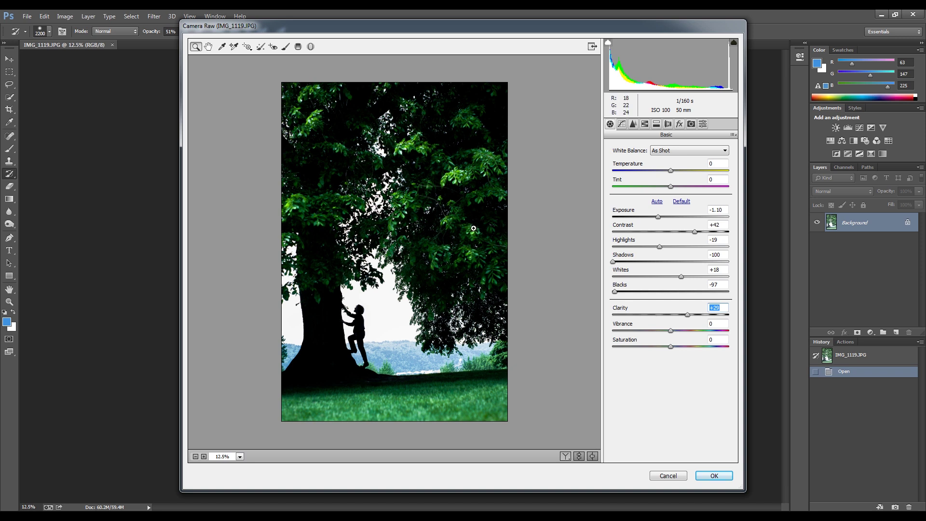
Set Vibrance to -42, apply the Camera Raw filter and compare the result with the original photo.
left_click_drag(671, 331, 650, 329)
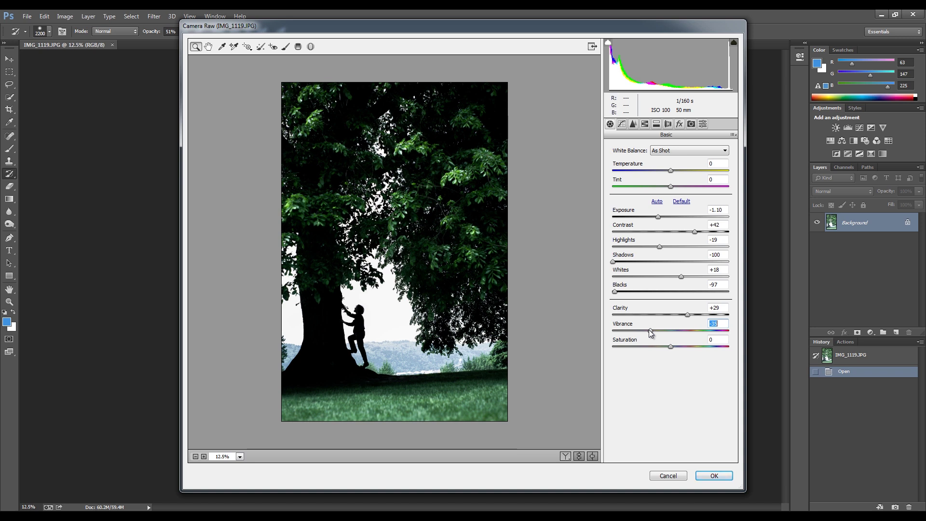
left_click_drag(650, 332, 648, 332)
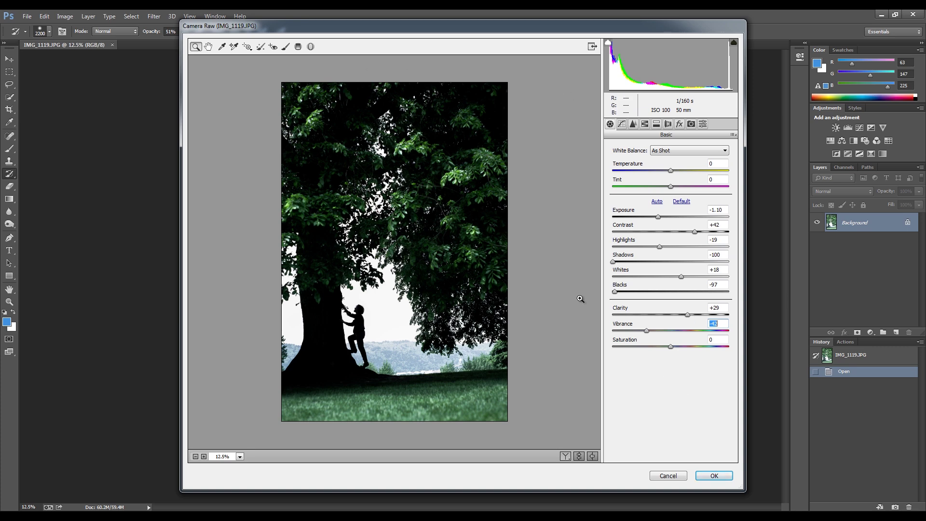
left_click(723, 479)
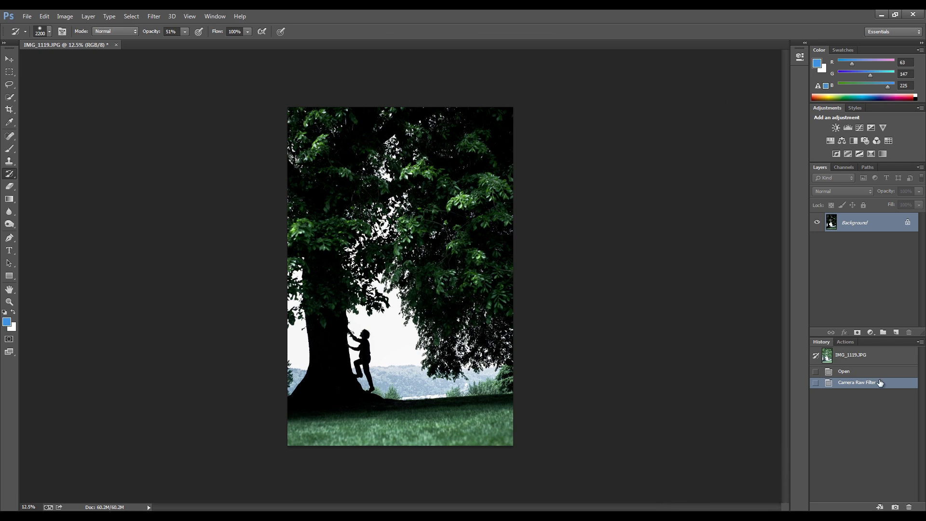
left_click(856, 362)
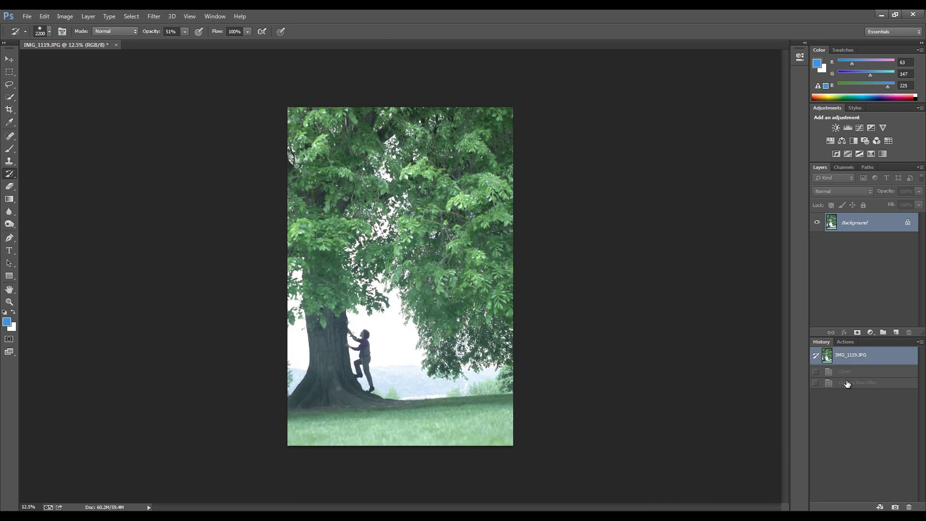
left_click(848, 383)
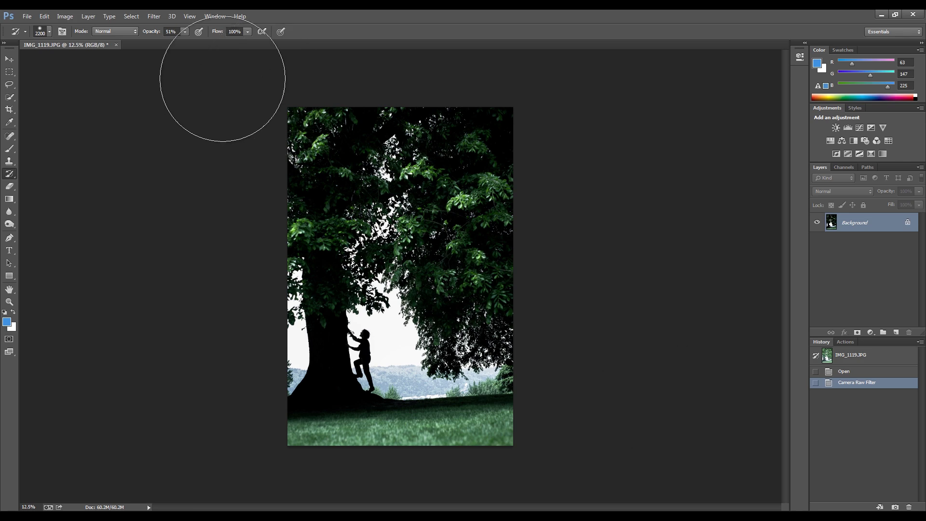
Apply a Hue/Saturation adjustment to the whole image with Hue at -180 and a moderately raised Saturation.
left_click(68, 18)
mouse_move(71, 41)
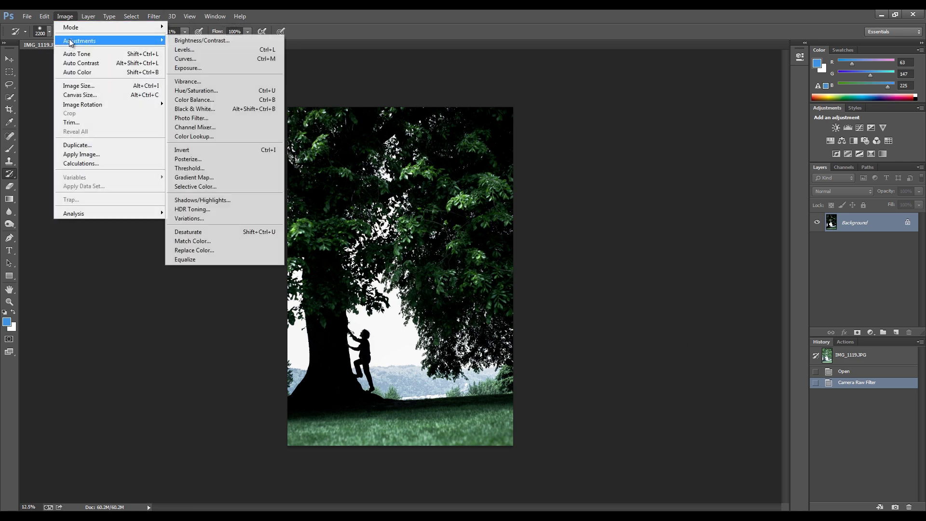
left_click(195, 91)
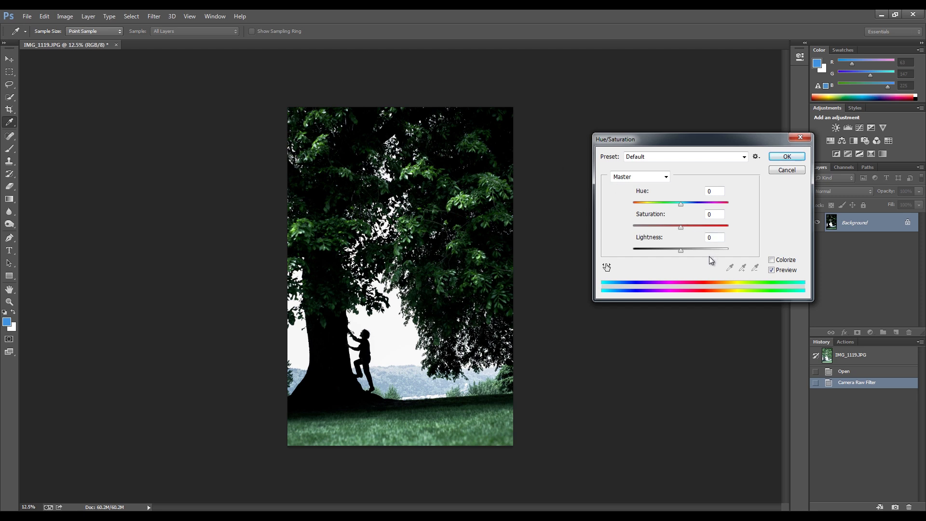
left_click(683, 206)
left_click_drag(683, 205, 633, 208)
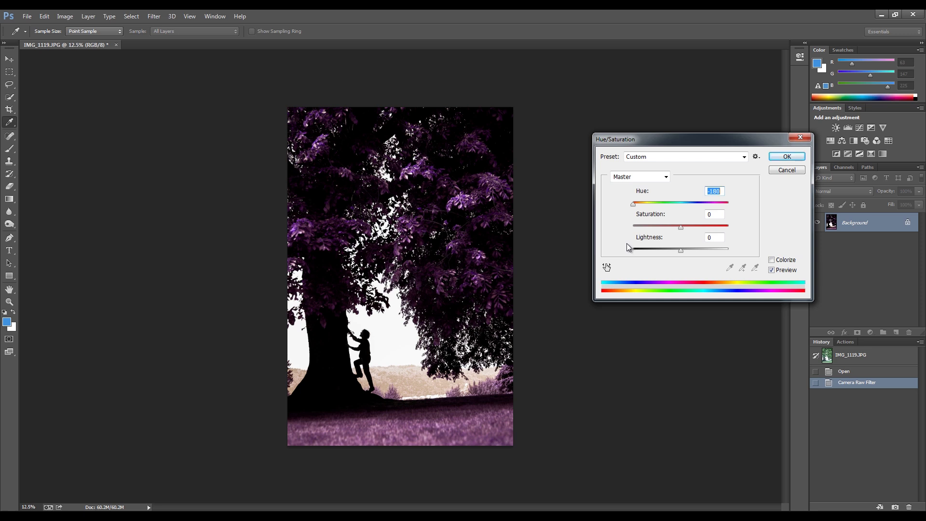
left_click_drag(635, 205, 647, 207)
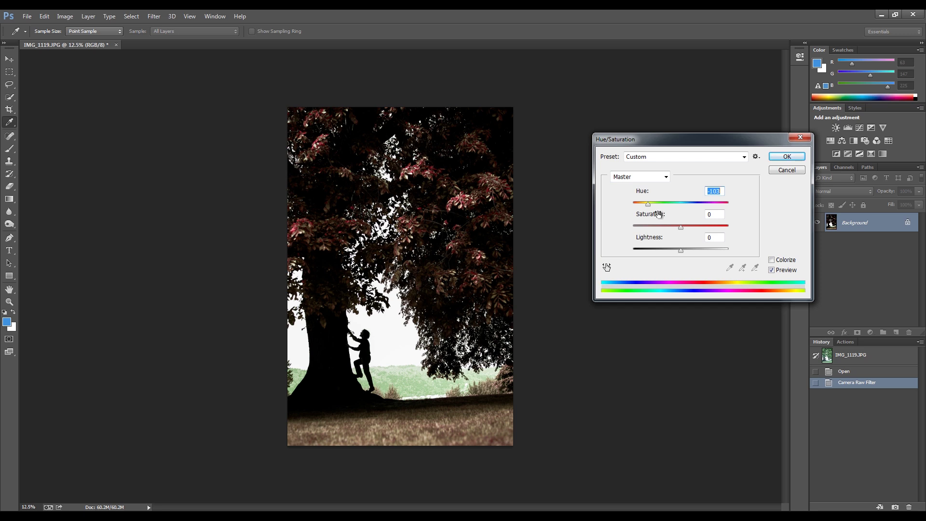
left_click_drag(650, 206, 643, 205)
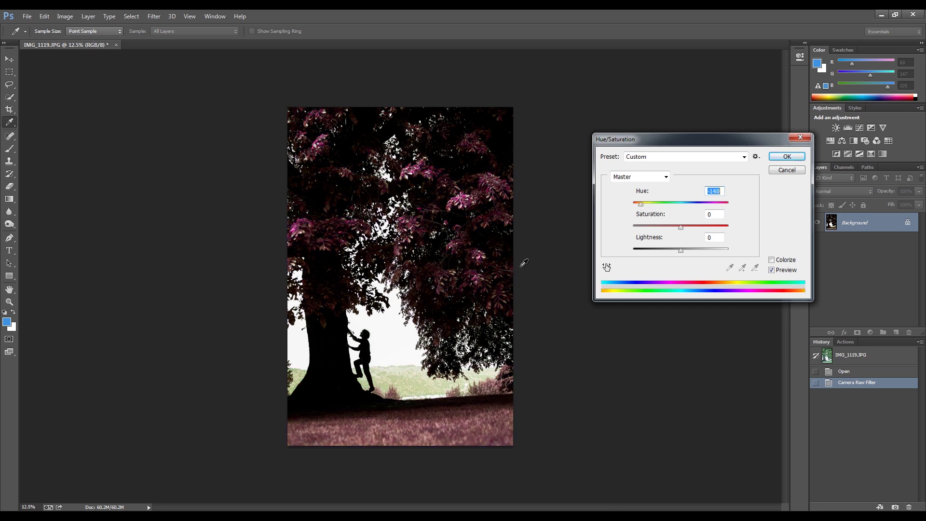
left_click_drag(637, 206, 633, 208)
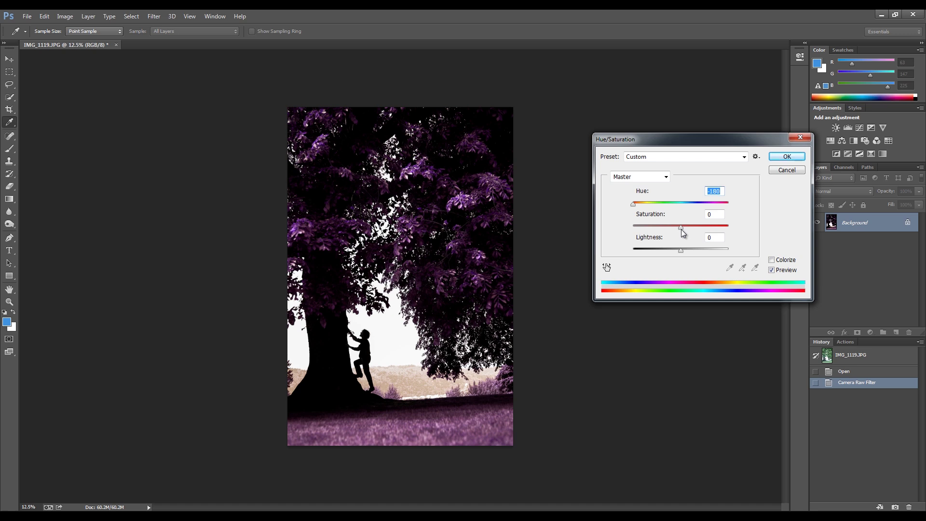
left_click_drag(681, 227, 699, 231)
left_click(786, 156)
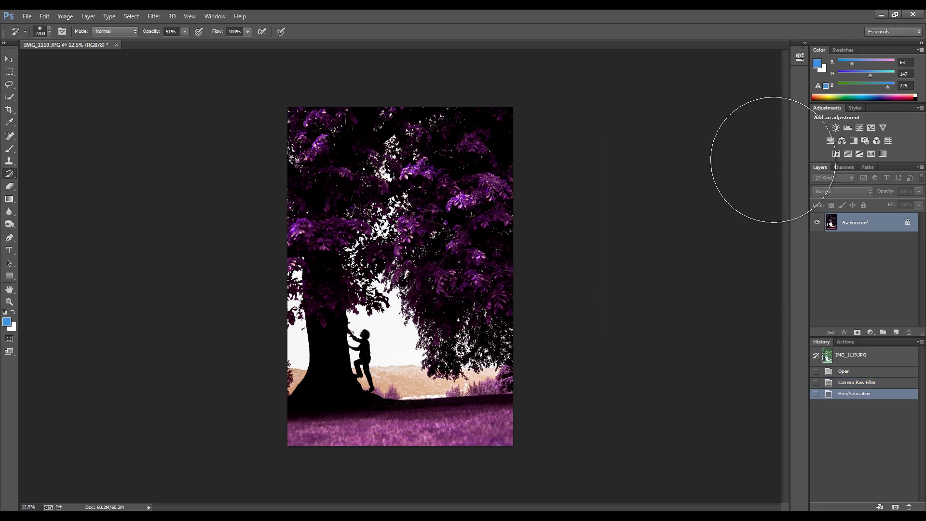
Compare the original photo, the Camera Raw state and the Hue/Saturation state, ending on the Hue/Saturation result.
left_click(846, 357)
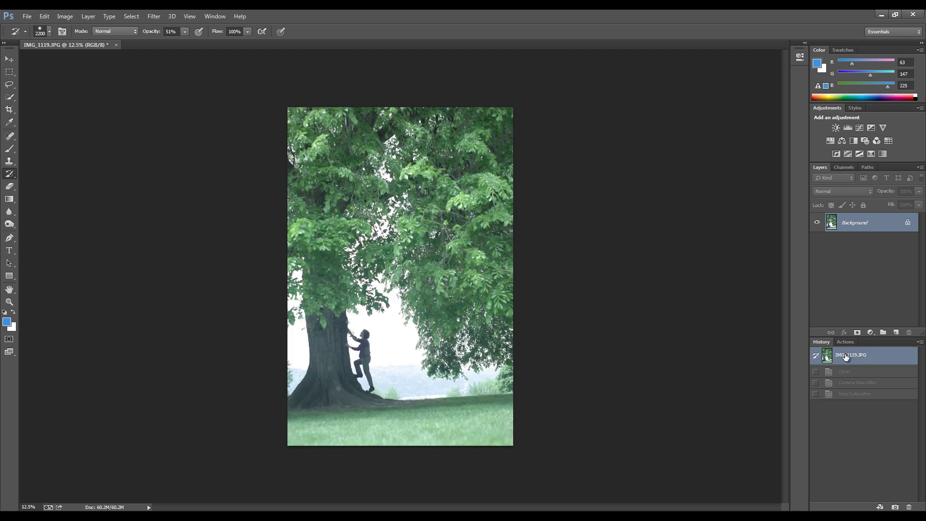
left_click(847, 382)
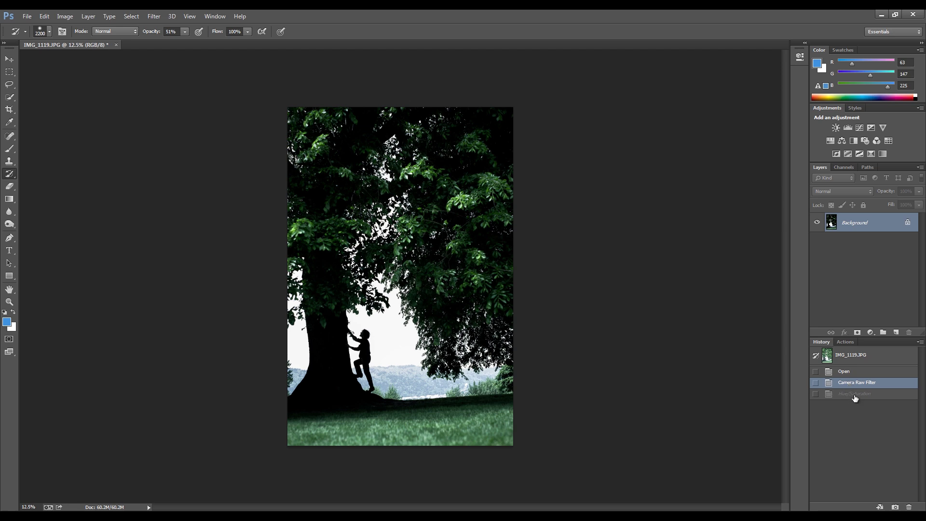
left_click(854, 394)
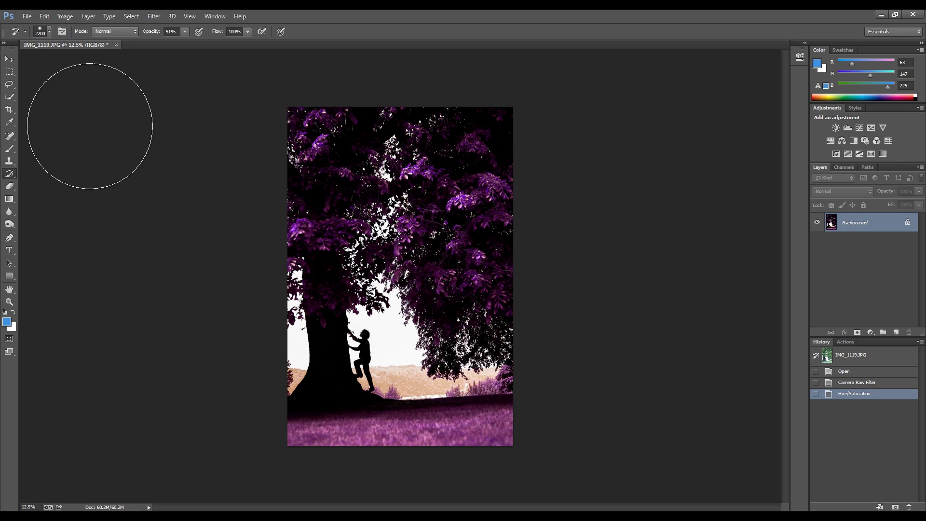
Start a Selective Color adjustment and set the Reds to Cyan -18%, Magenta +43% and Yellow +74%.
left_click(63, 18)
mouse_move(68, 42)
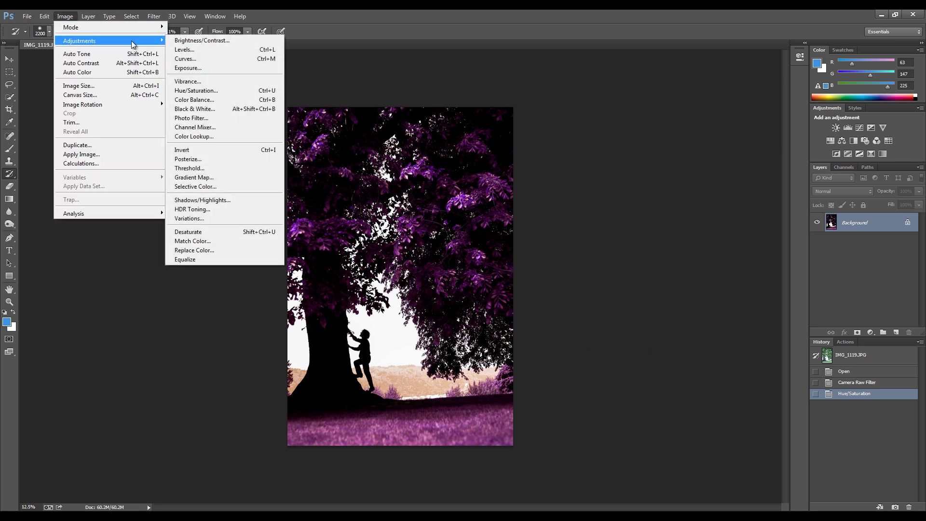
left_click(195, 187)
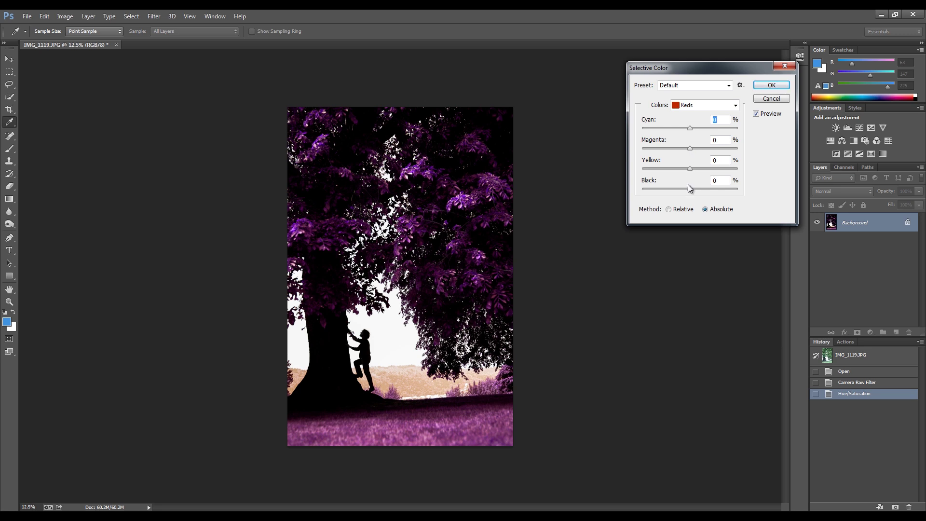
left_click_drag(689, 126, 684, 127)
left_click_drag(689, 148, 692, 149)
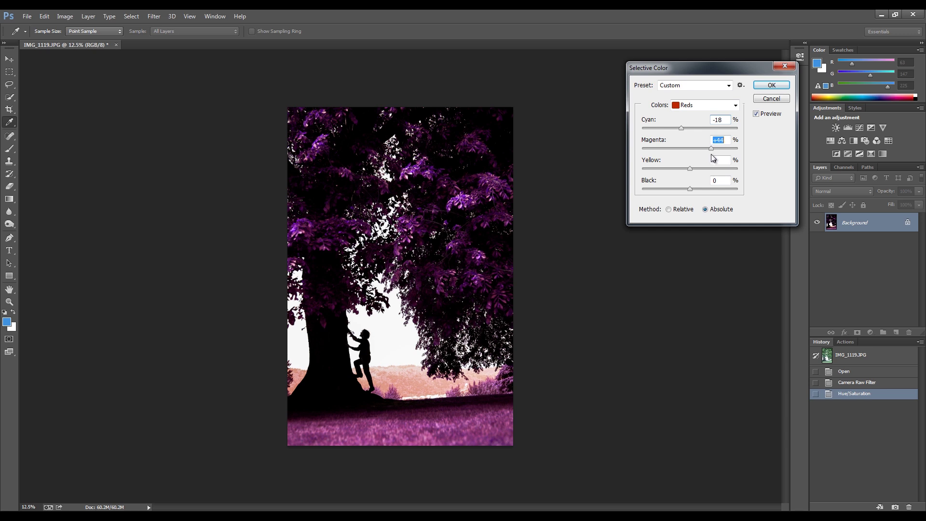
left_click(690, 168)
left_click_drag(721, 172, 726, 178)
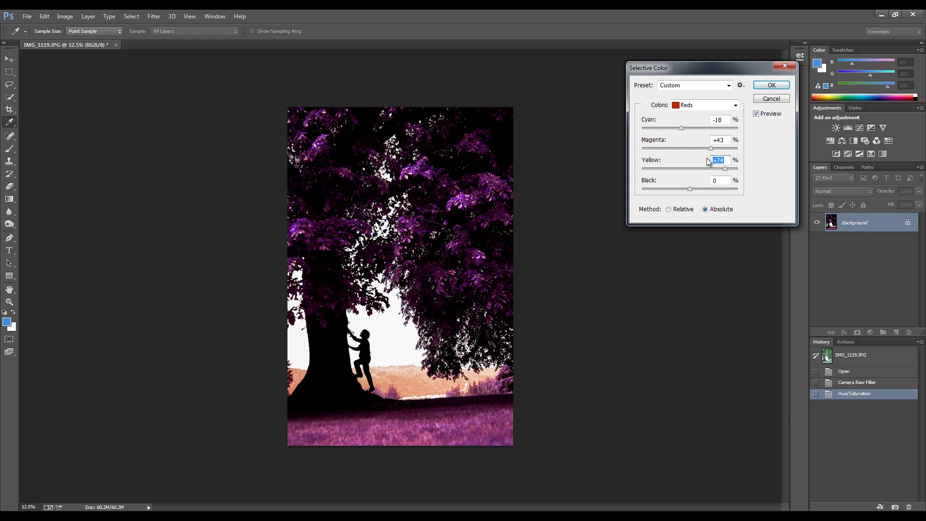
Adjust the Cyan, Magenta and Yellow amounts of the Yellows in Selective Color.
left_click(724, 105)
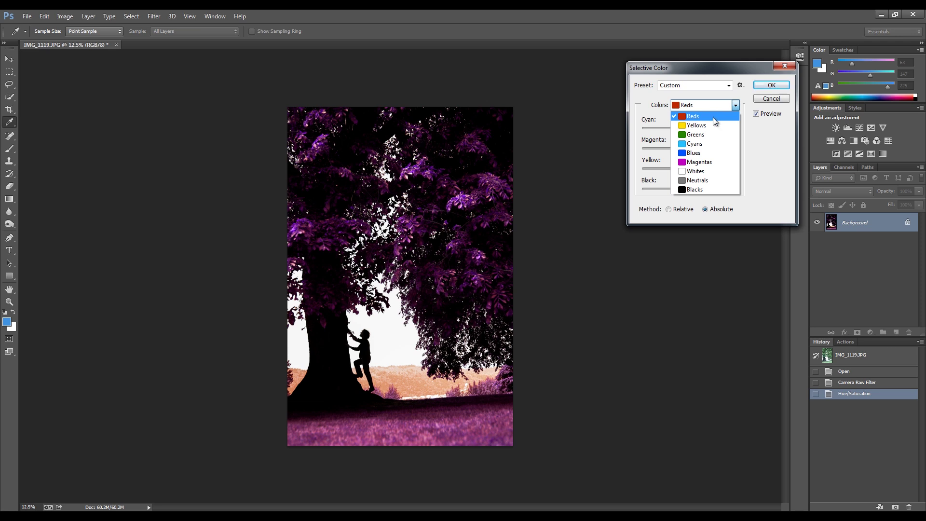
left_click(710, 124)
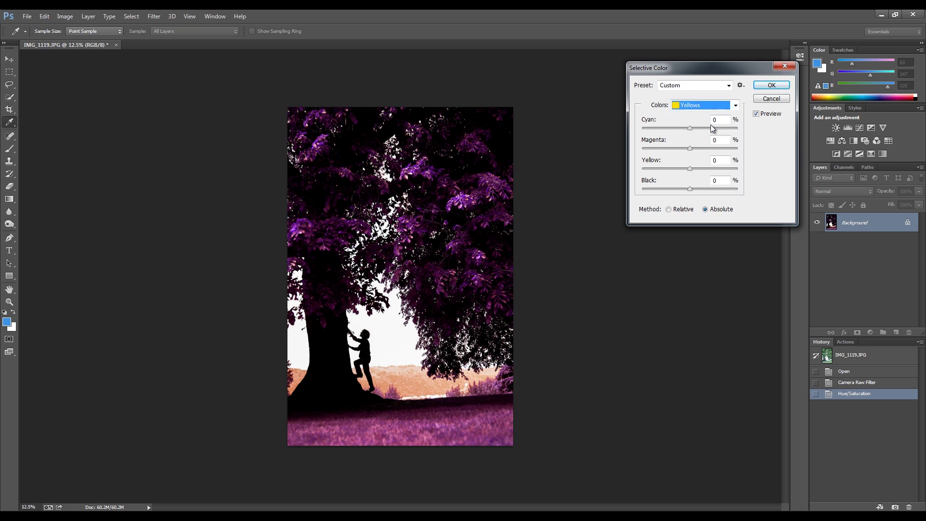
left_click_drag(689, 128, 688, 128)
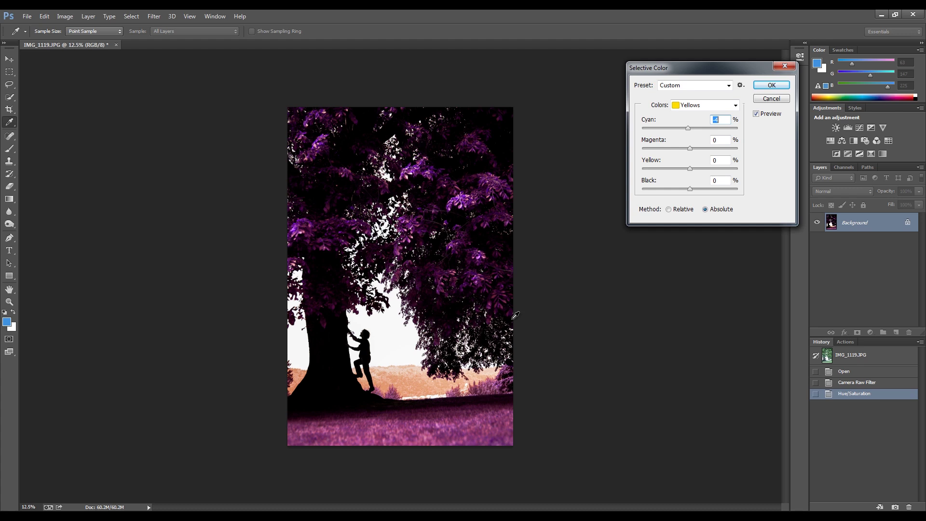
left_click_drag(652, 123, 727, 136)
left_click_drag(689, 148, 682, 149)
left_click_drag(693, 170, 692, 169)
left_click_drag(715, 169, 718, 170)
Compare the image with and without the Selective Color changes, and adjust the Black amount of the Yellows.
left_click(756, 116)
left_click(756, 116)
left_click(756, 116)
left_click(756, 116)
left_click_drag(693, 191, 690, 190)
left_click_drag(697, 189, 697, 195)
left_click(883, 291)
Set the Magentas in Selective Color to Cyan -87% and Magenta +56%, and raise their Yellow amount to redden the foliage.
left_click(735, 105)
left_click(698, 162)
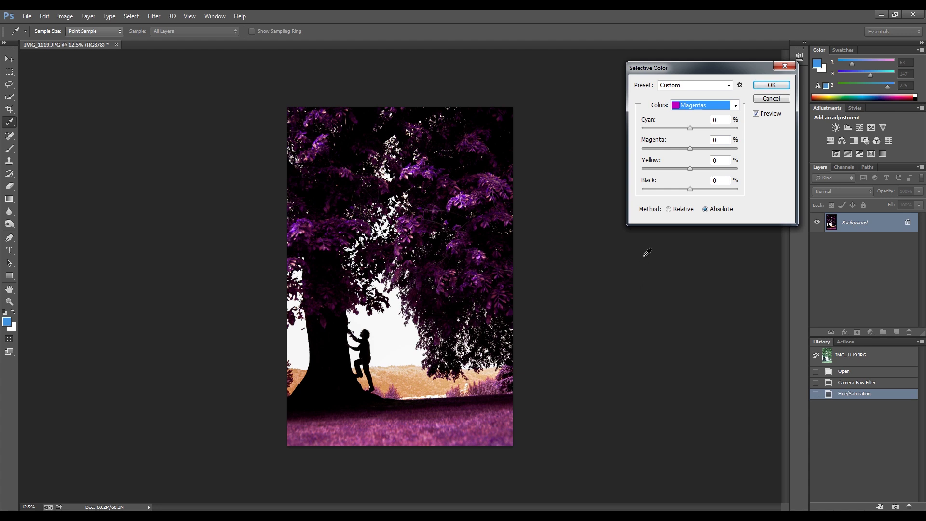
left_click(690, 129)
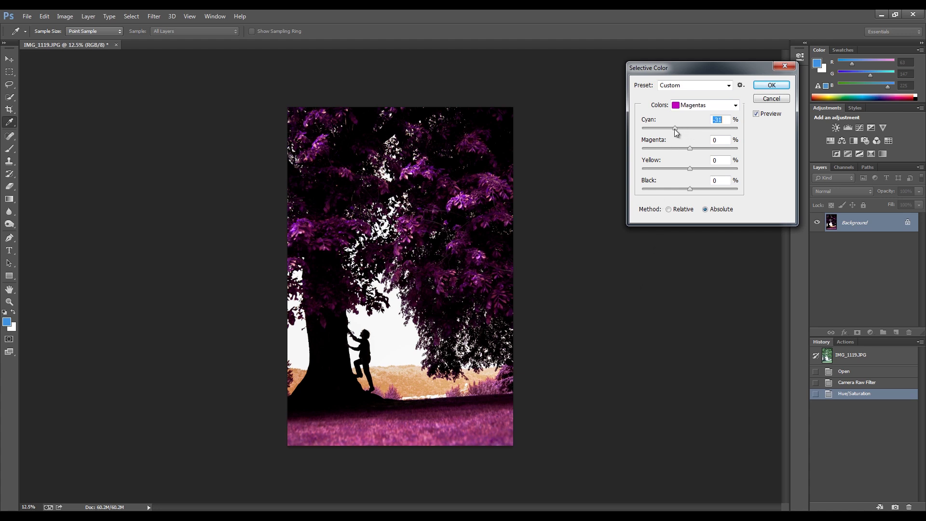
left_click_drag(688, 127, 648, 132)
left_click_drag(692, 151, 717, 151)
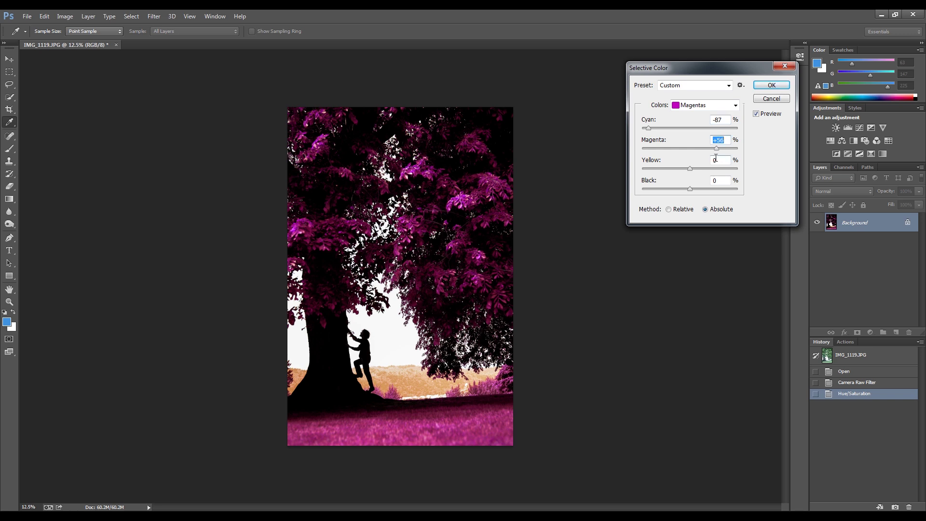
left_click(691, 167)
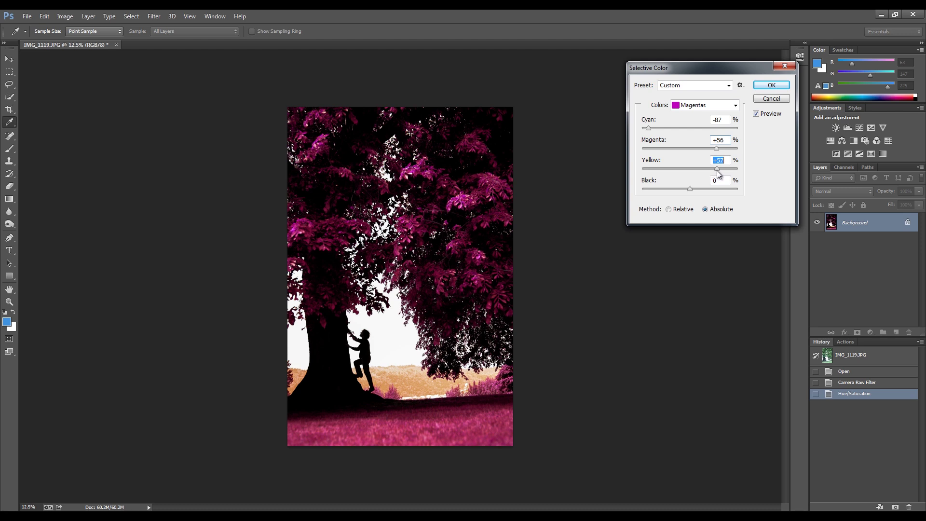
left_click_drag(717, 172, 713, 173)
Set the Neutrals in Selective Color to Cyan -12%, Magenta +10%, Yellow +30% and Black +14%.
left_click(735, 106)
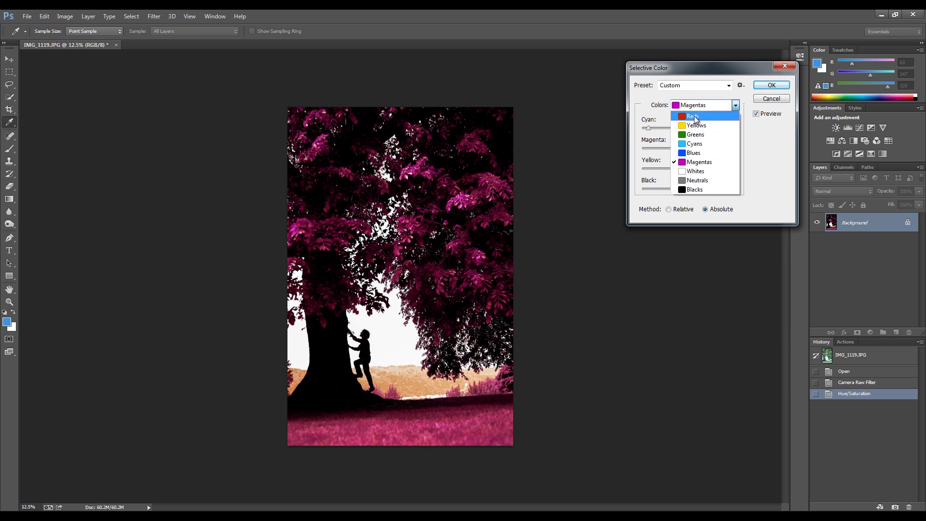
left_click(702, 182)
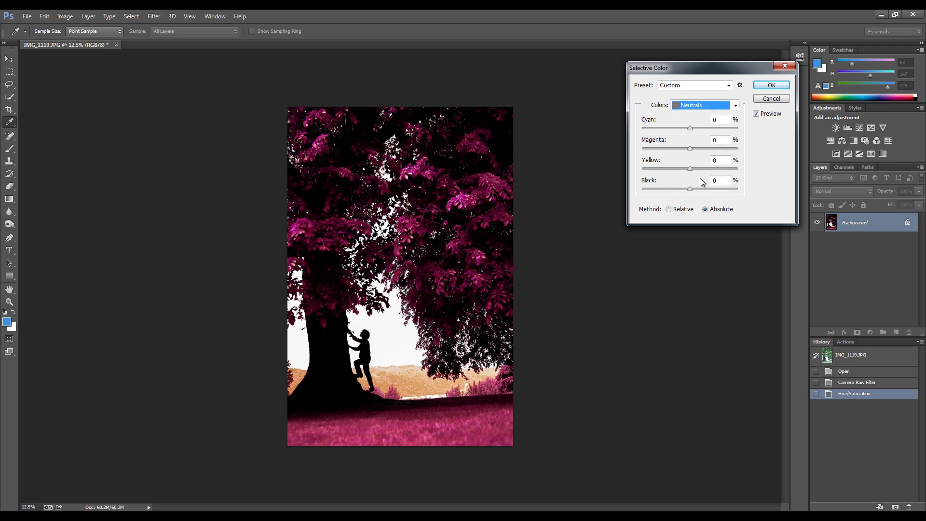
left_click_drag(690, 129, 682, 129)
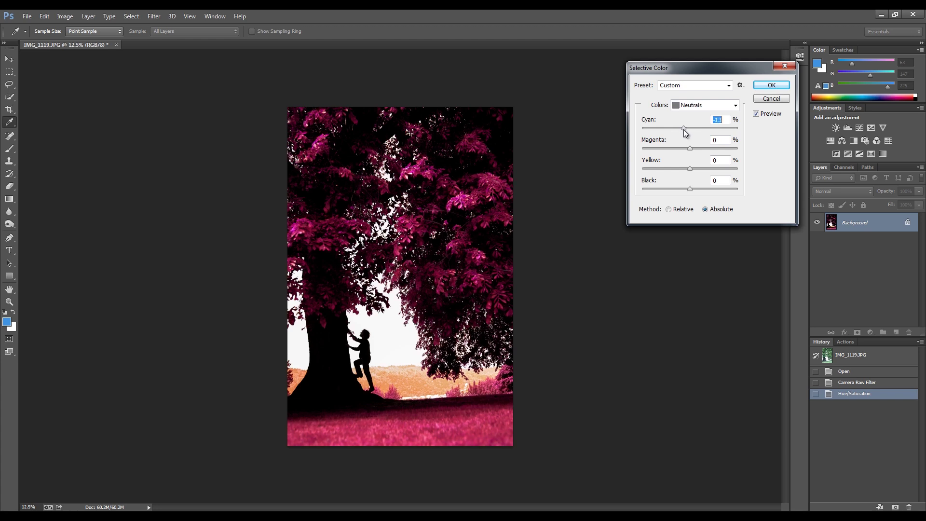
left_click_drag(684, 131, 684, 131)
left_click_drag(690, 148, 693, 151)
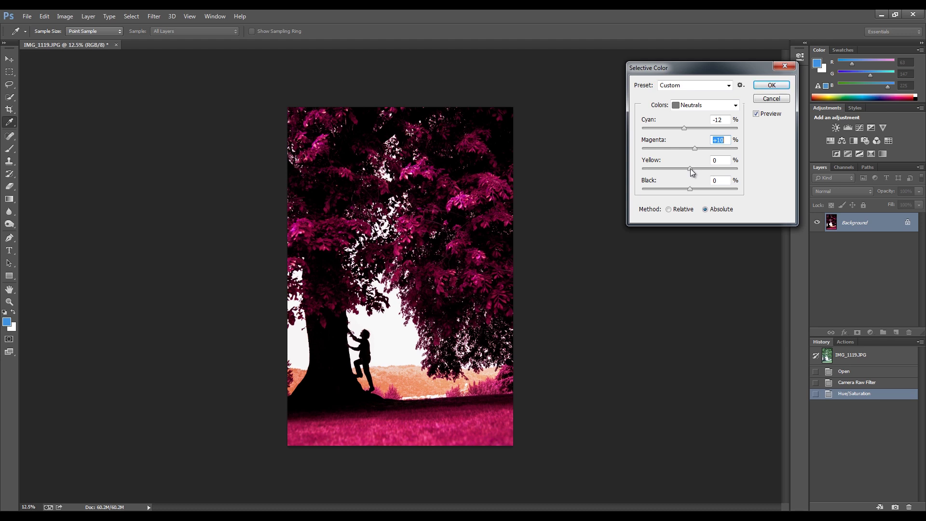
left_click(691, 168)
left_click_drag(695, 167, 699, 168)
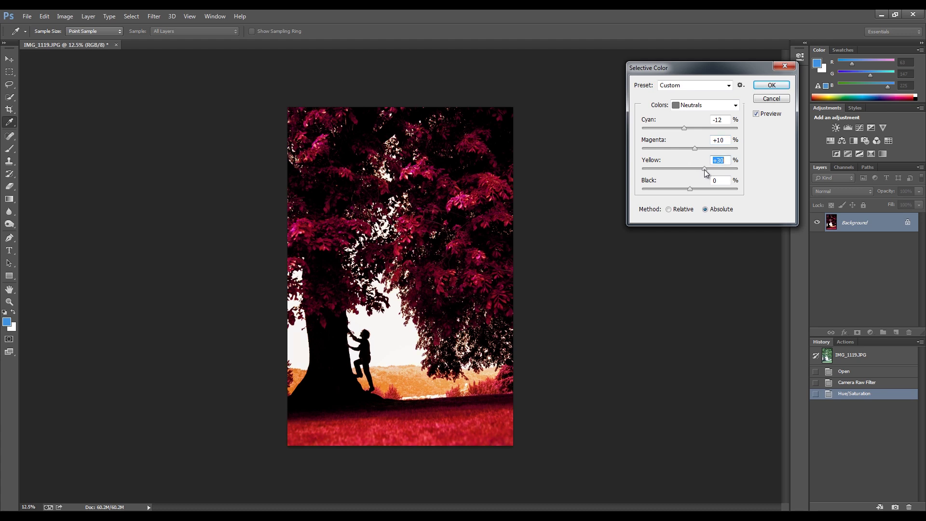
left_click(690, 188)
left_click_drag(691, 188, 697, 193)
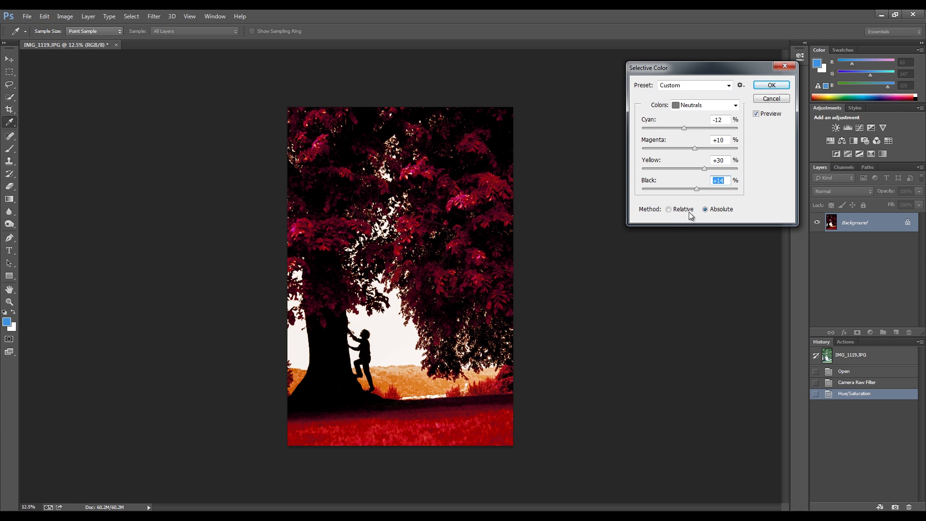
Set the Blacks in Selective Color to Magenta +6% and Yellow -5%.
left_click(727, 105)
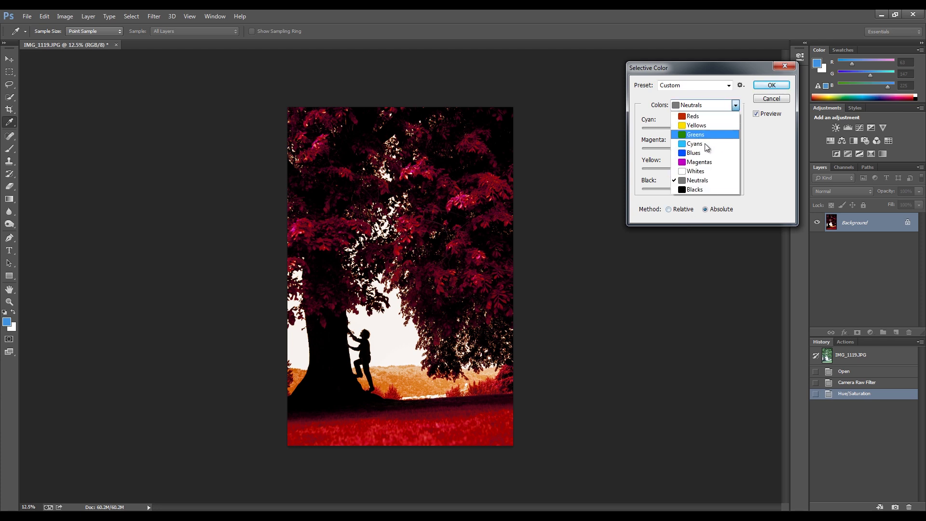
left_click(696, 187)
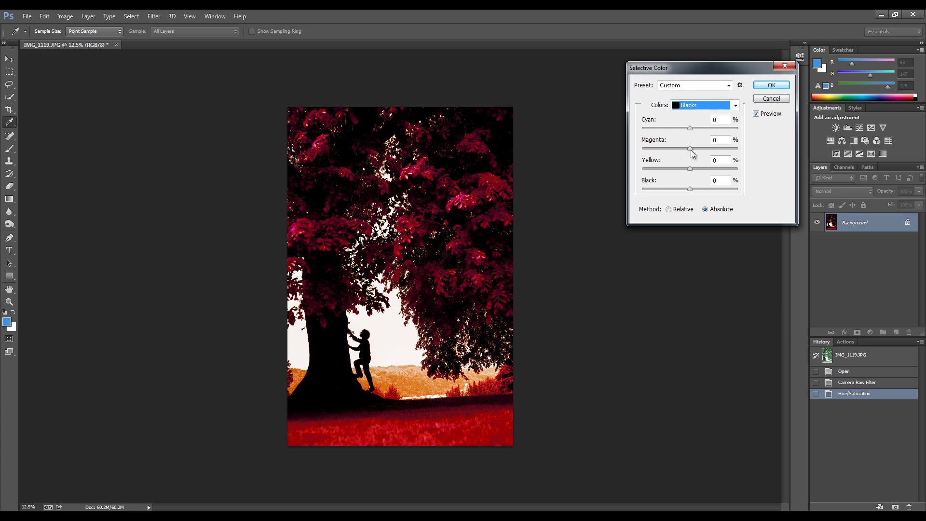
left_click_drag(690, 150, 694, 150)
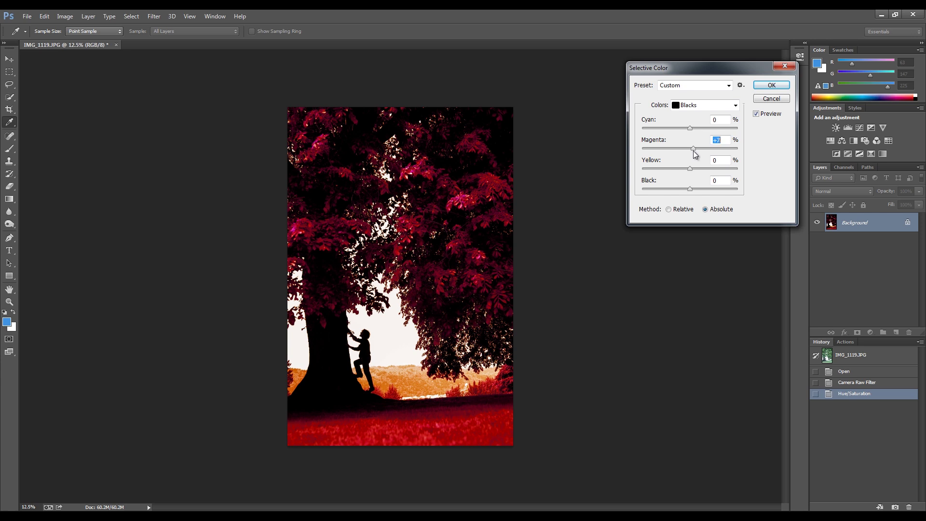
left_click_drag(695, 154, 694, 154)
left_click_drag(689, 169, 688, 169)
Compare the image with and without the Selective Color changes, and apply the adjustment.
left_click(756, 115)
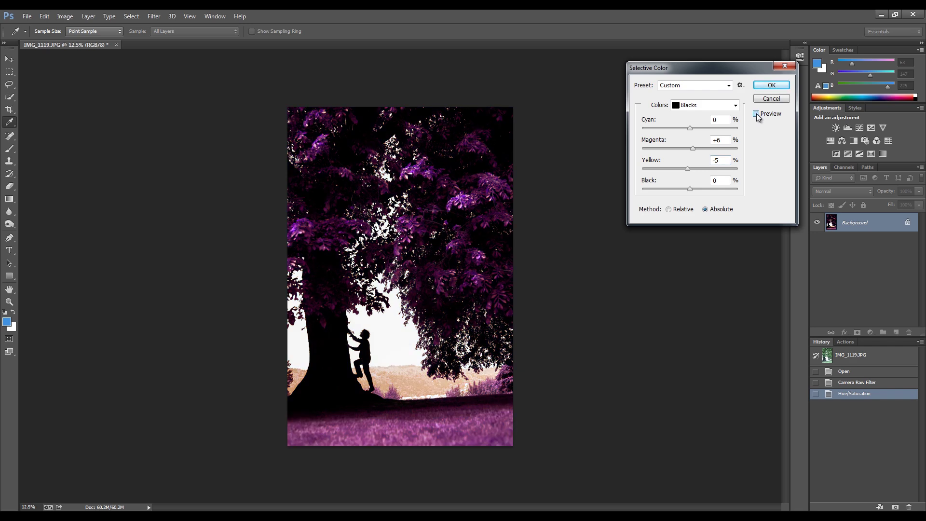
left_click(757, 115)
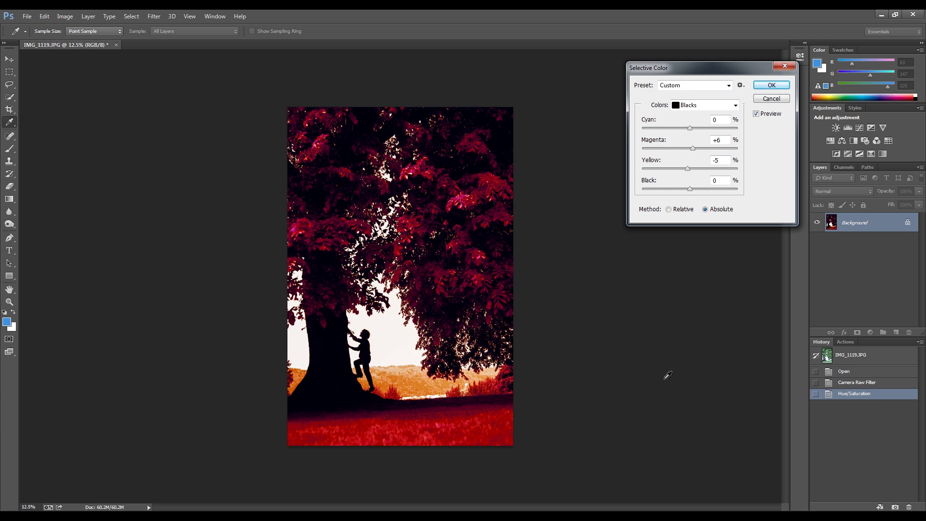
left_click(770, 86)
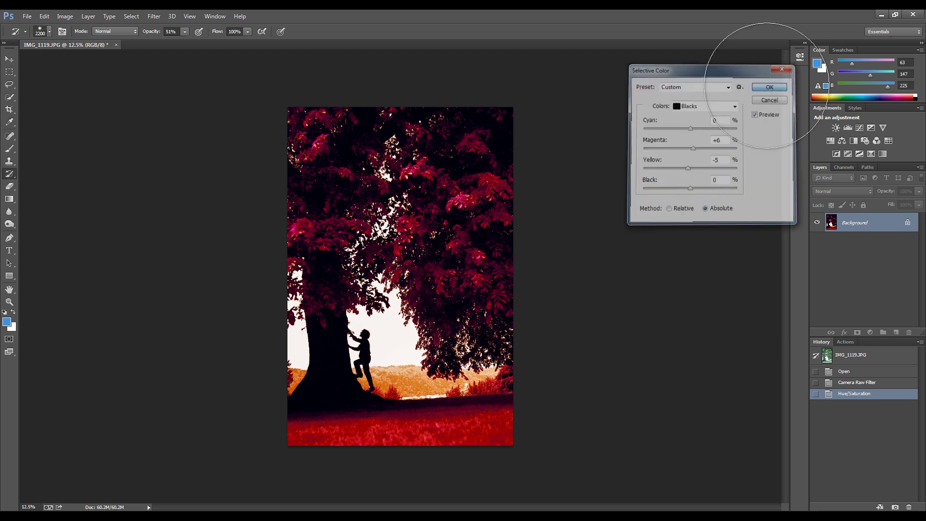
key("y")
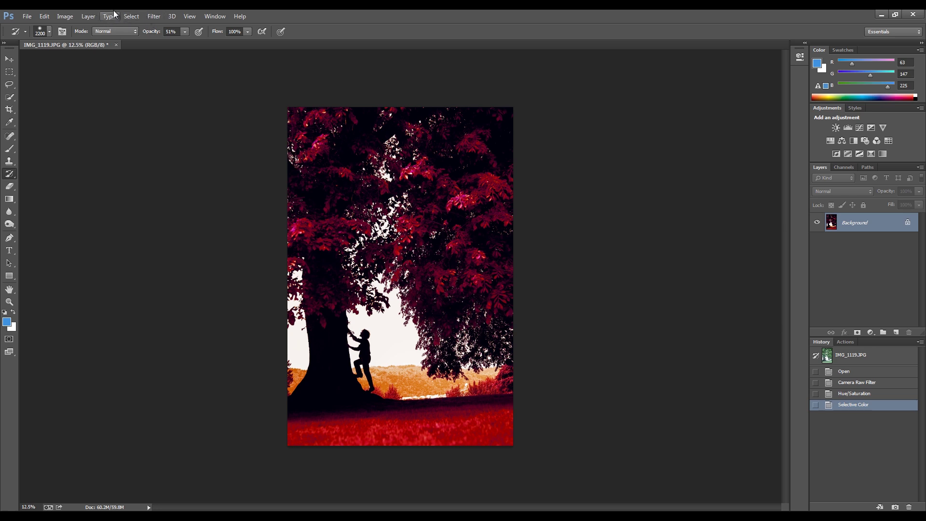
Select the white sky with Color Range, sampling it beside the climber and adding samples from the gaps between the leaves.
left_click(135, 16)
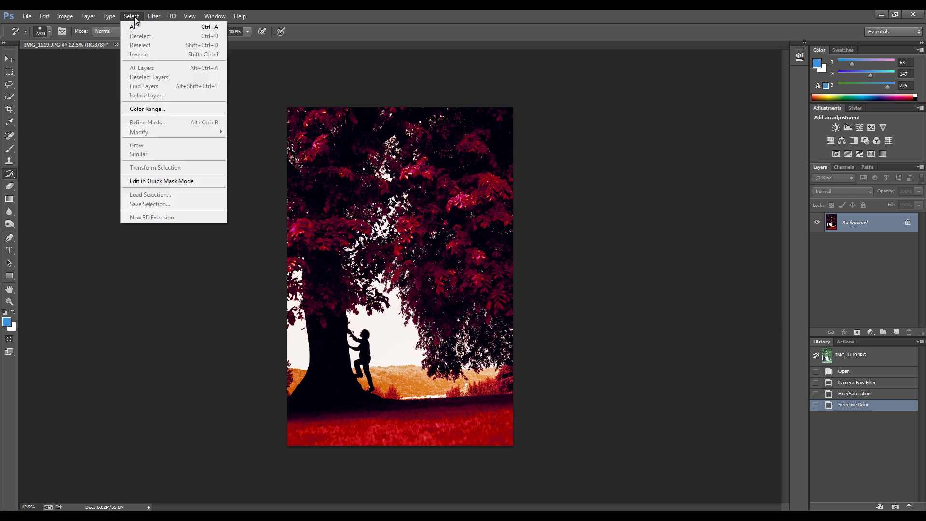
left_click(148, 110)
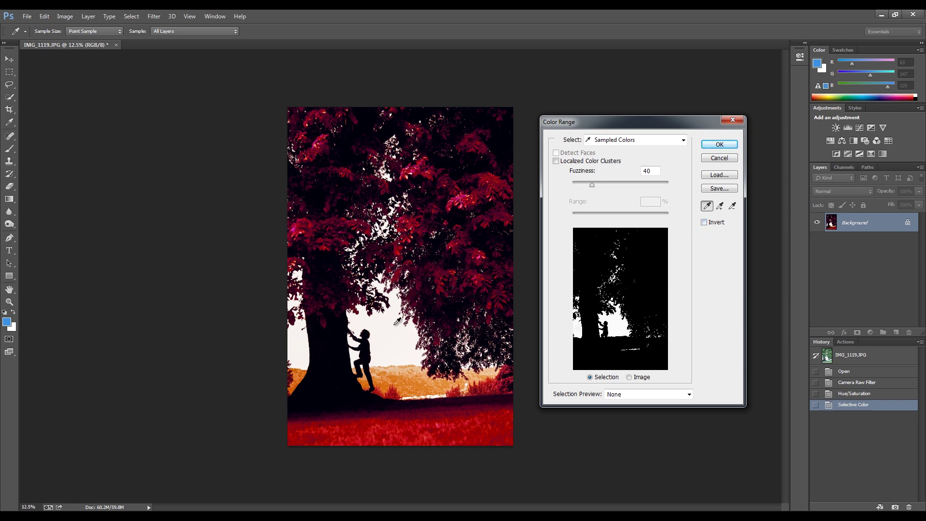
left_click(395, 303)
left_click(720, 206)
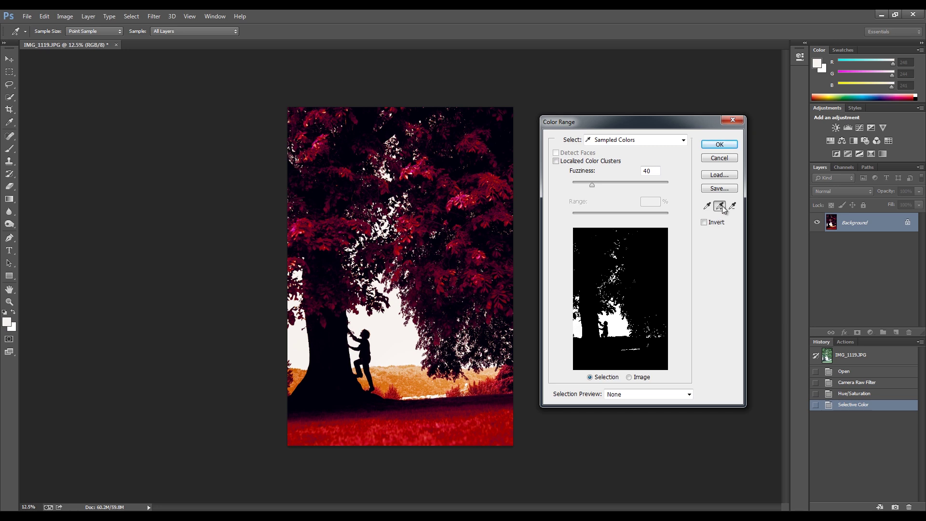
left_click(389, 176)
left_click(424, 294)
left_click(719, 145)
key("y")
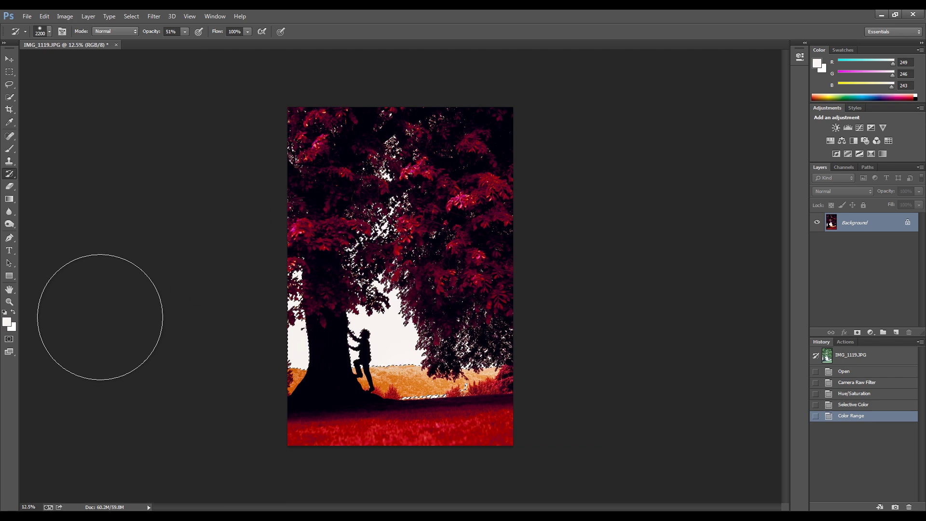
Set the foreground colour to the medium blue #4181d9.
left_click(7, 323)
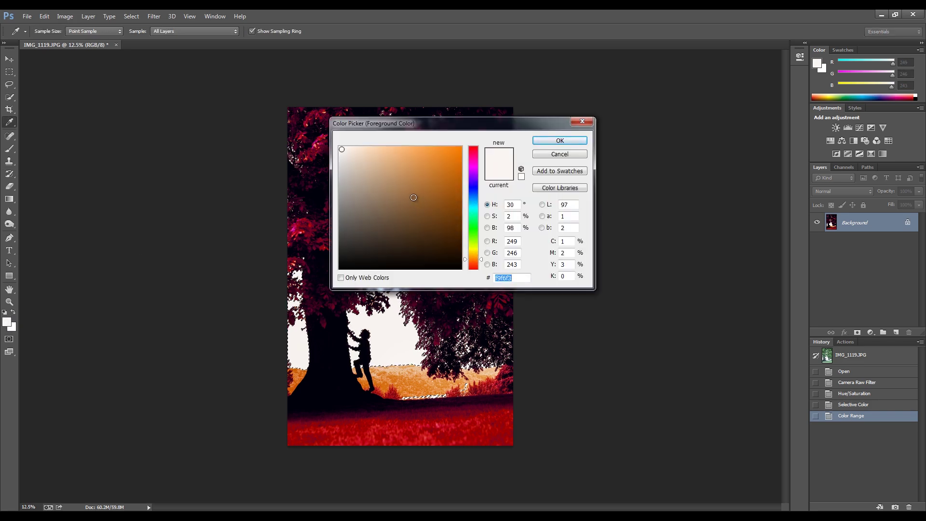
left_click(476, 192)
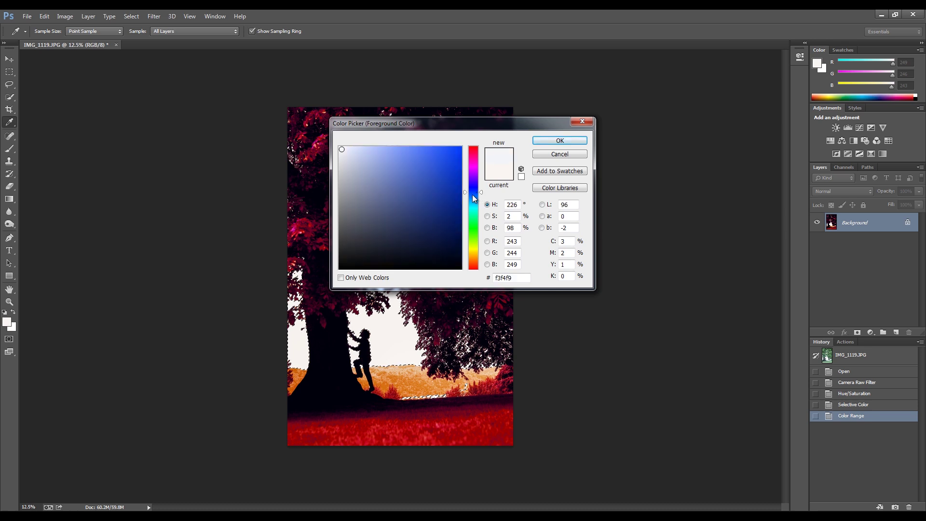
left_click(474, 195)
left_click_drag(474, 194, 476, 196)
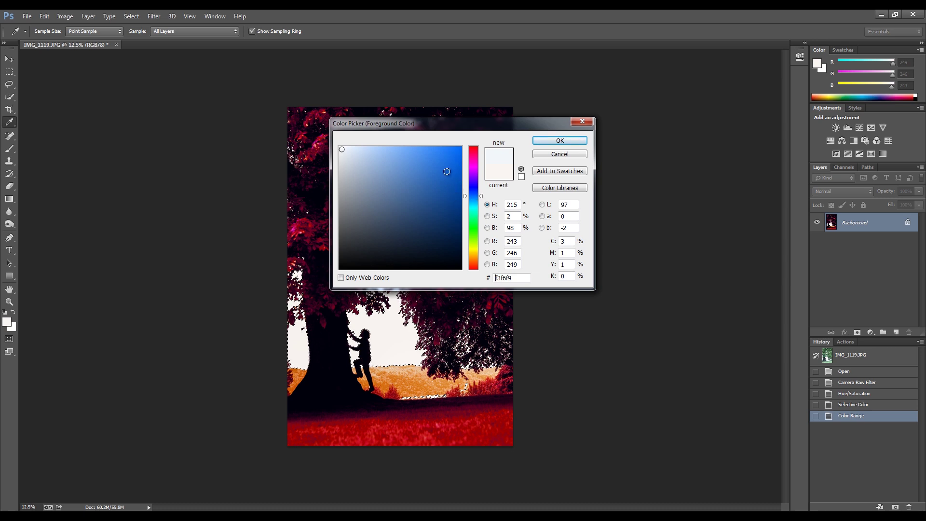
left_click(434, 163)
left_click(418, 157)
left_click(425, 165)
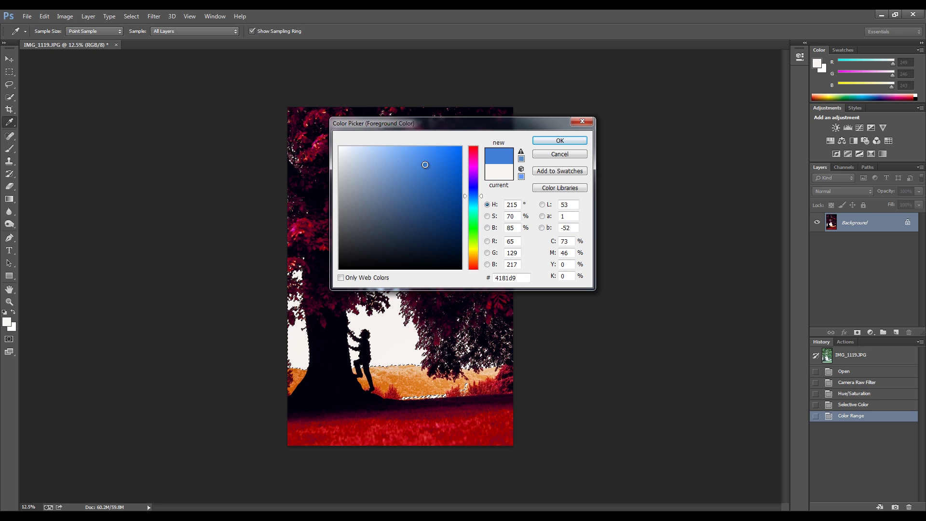
left_click(554, 141)
key("y")
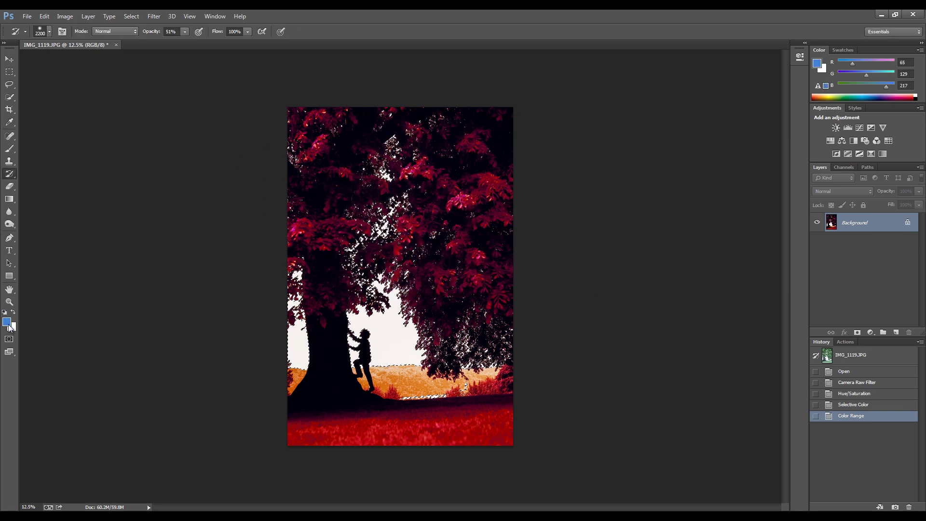
Draw a vertical linear gradient with the Gradient tool over the selected sky, from just above the photo down to the lawn.
left_click(14, 199)
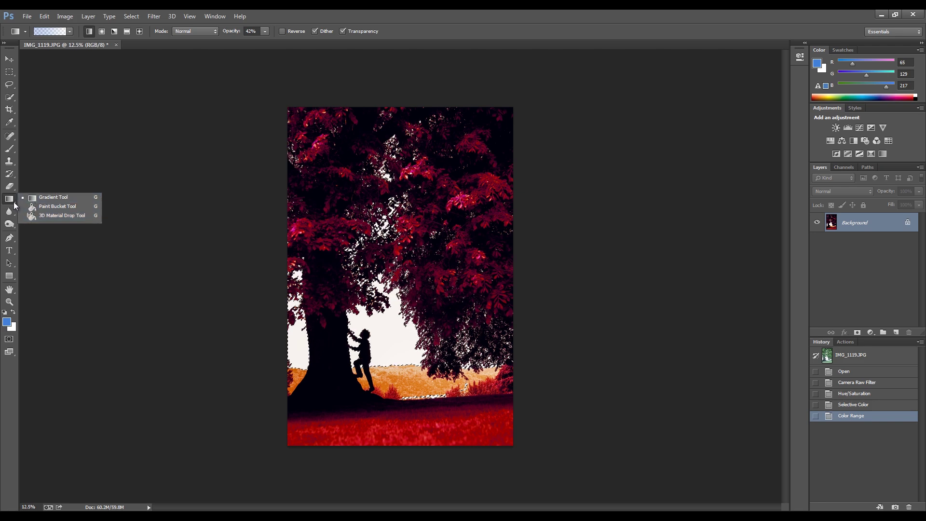
left_click(15, 205)
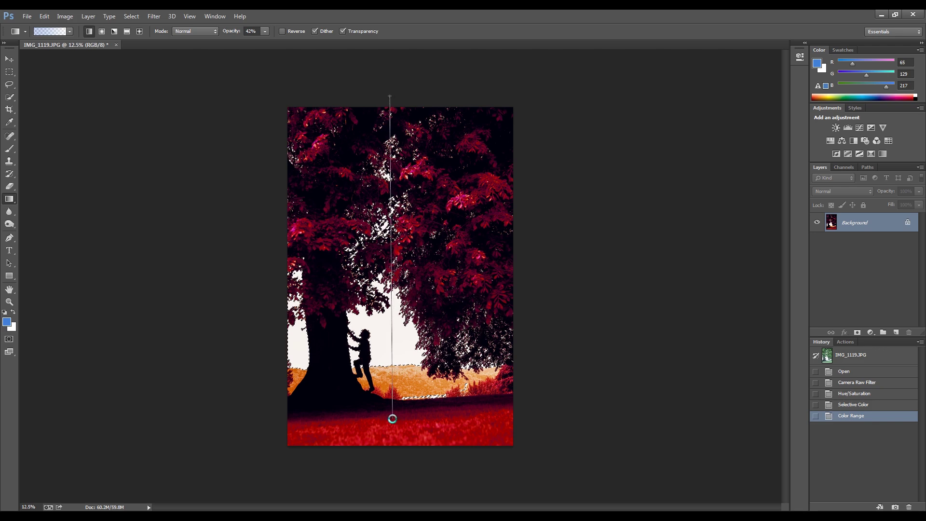
left_click_drag(392, 419, 393, 419)
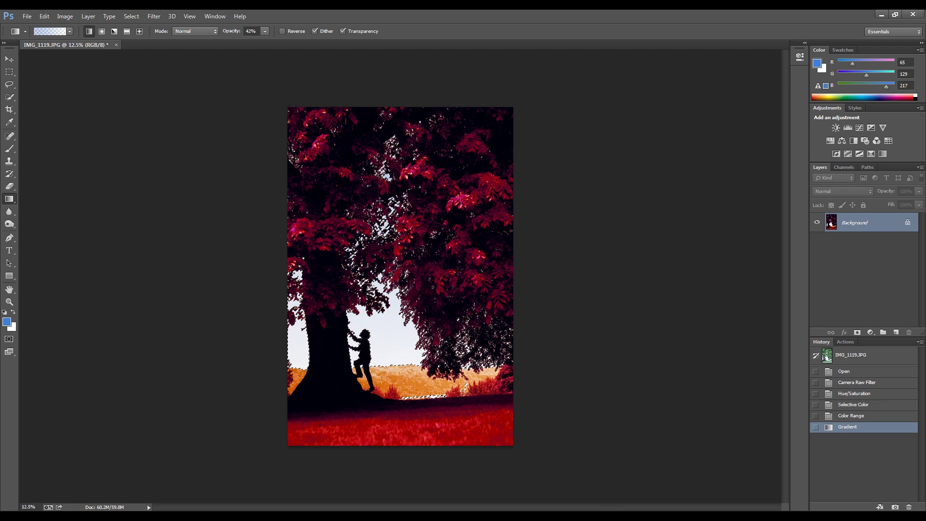
Start a Hue/Saturation adjustment on the selected sky and set the Cyans' saturation to +100.
left_click(66, 17)
mouse_move(103, 46)
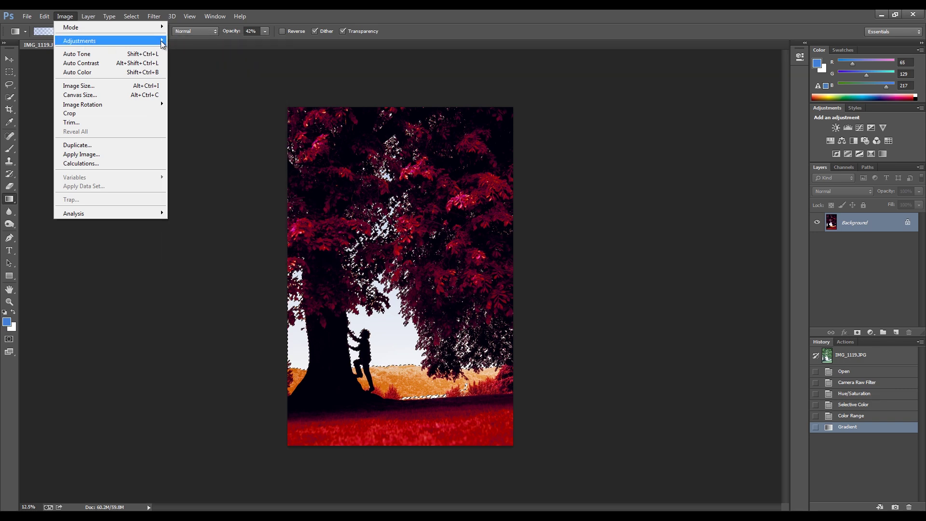
mouse_move(162, 42)
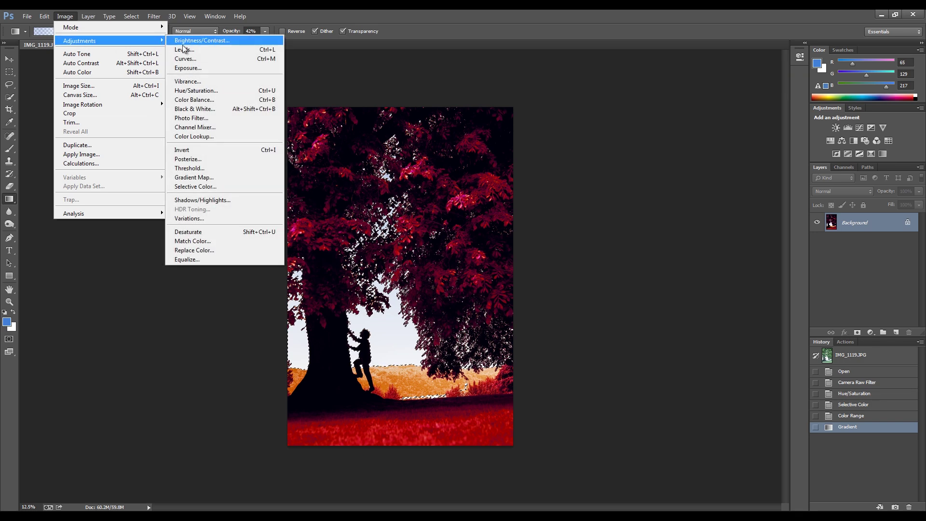
left_click(214, 92)
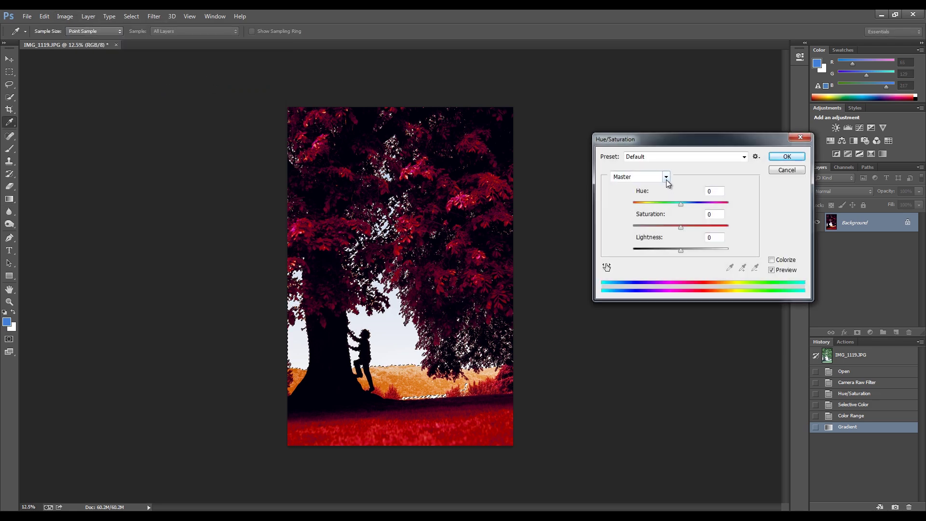
left_click(666, 177)
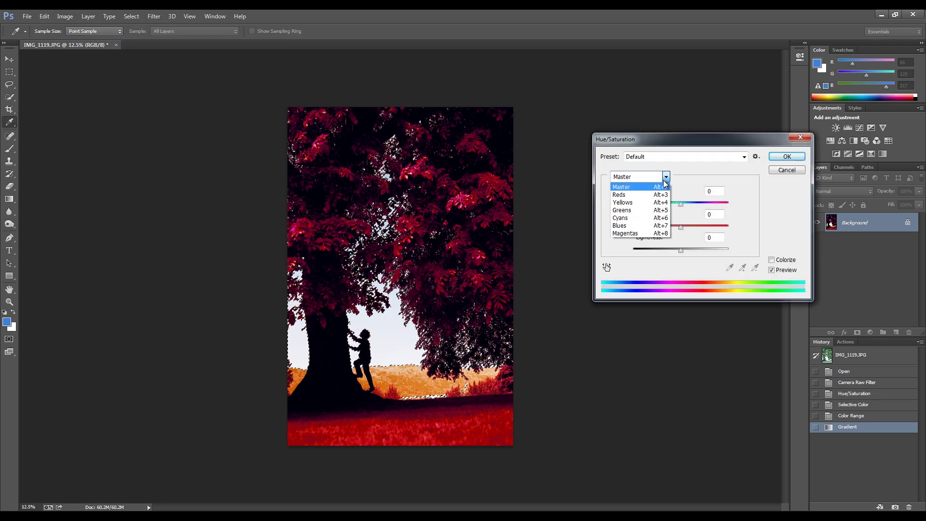
left_click(622, 218)
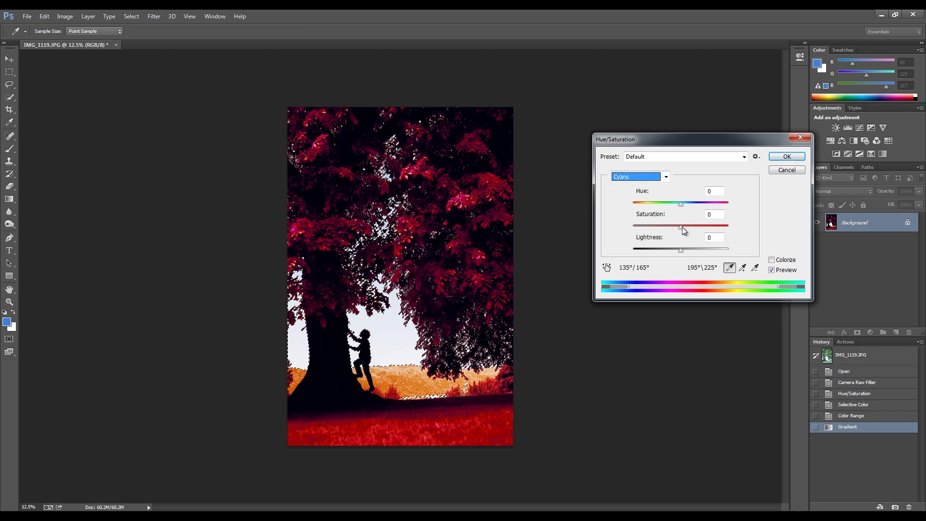
left_click_drag(682, 226, 727, 230)
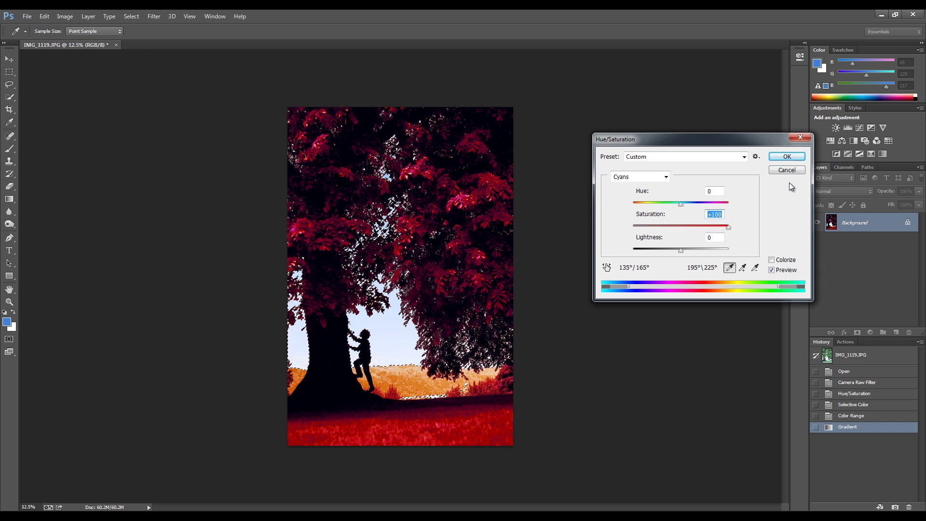
Apply the Hue/Saturation adjustment to the sky and deselect the sky with the Lasso tool active.
left_click(787, 157)
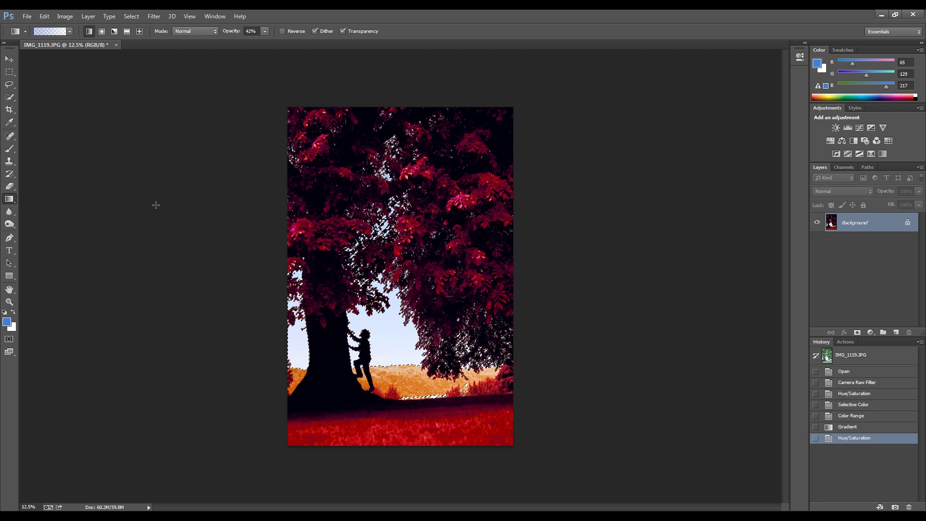
left_click(10, 85)
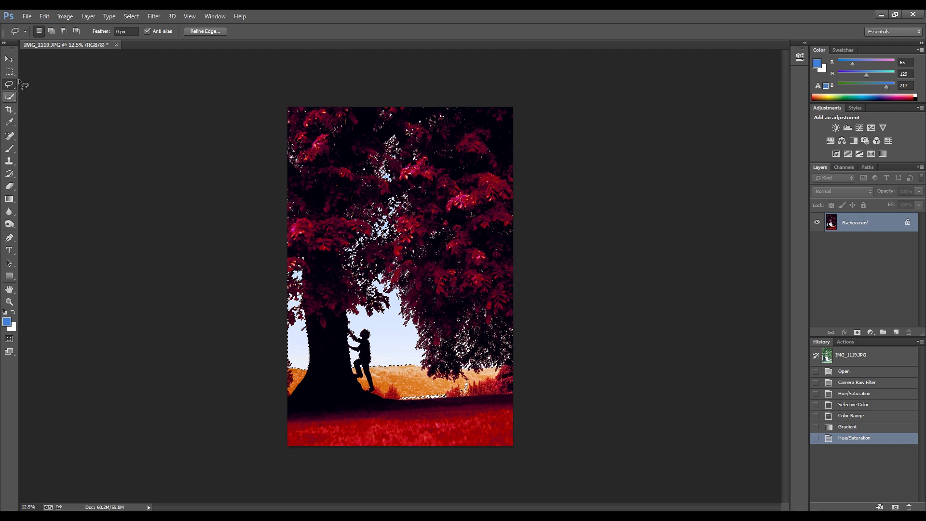
right_click(361, 225)
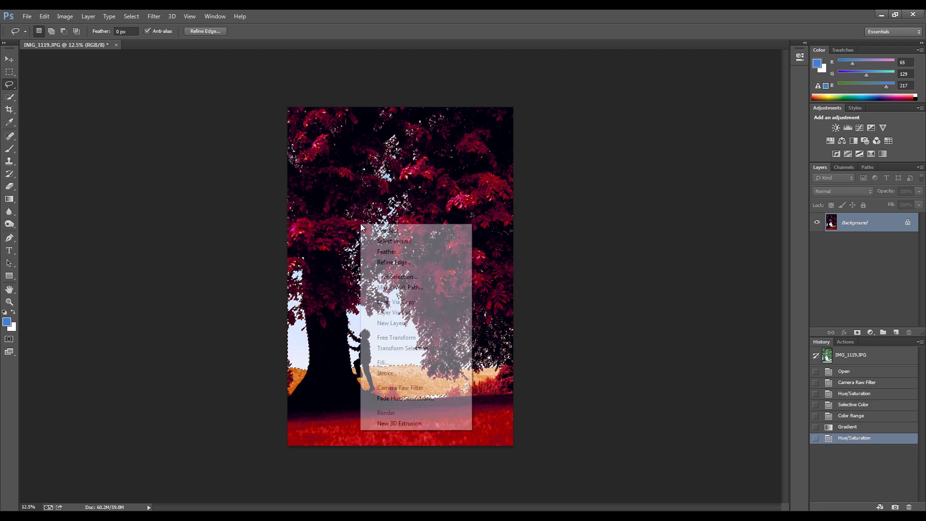
left_click(393, 231)
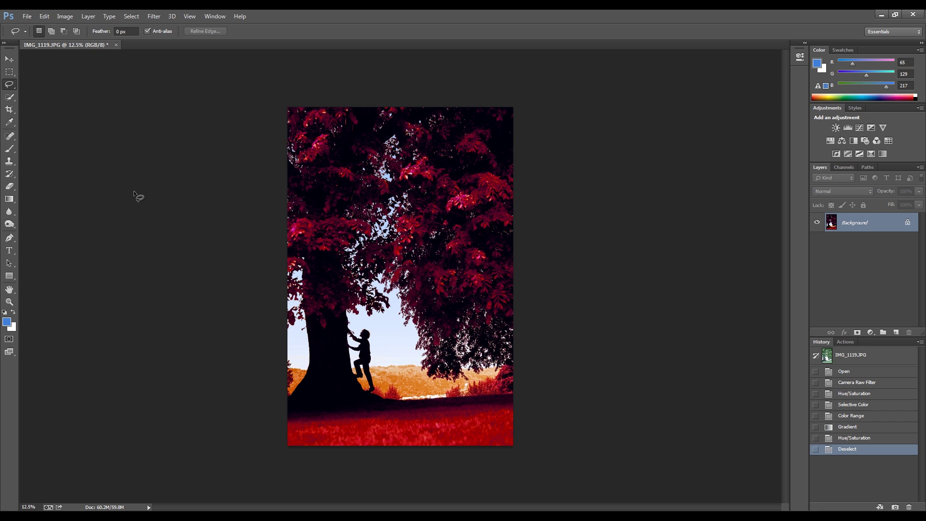
Compare the photo with its earlier Selective Color history state and return to the latest state.
left_click(852, 408)
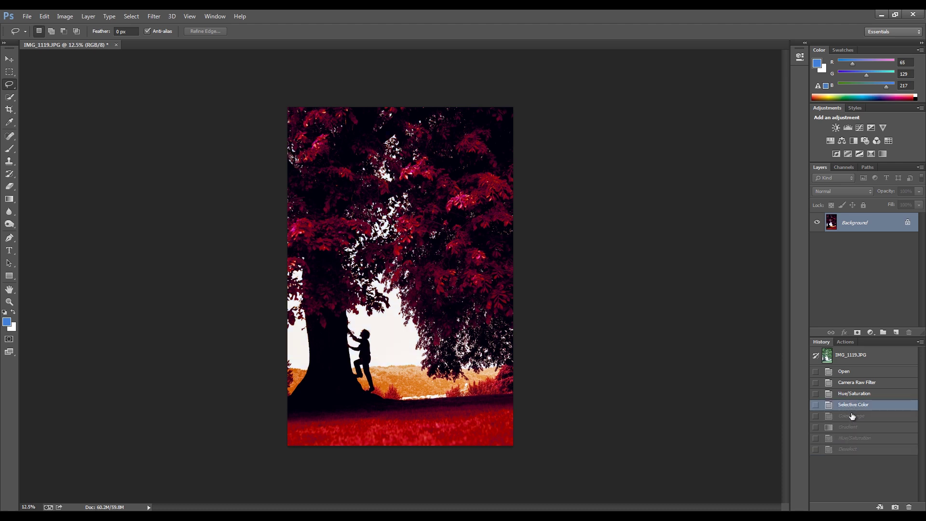
left_click(850, 449)
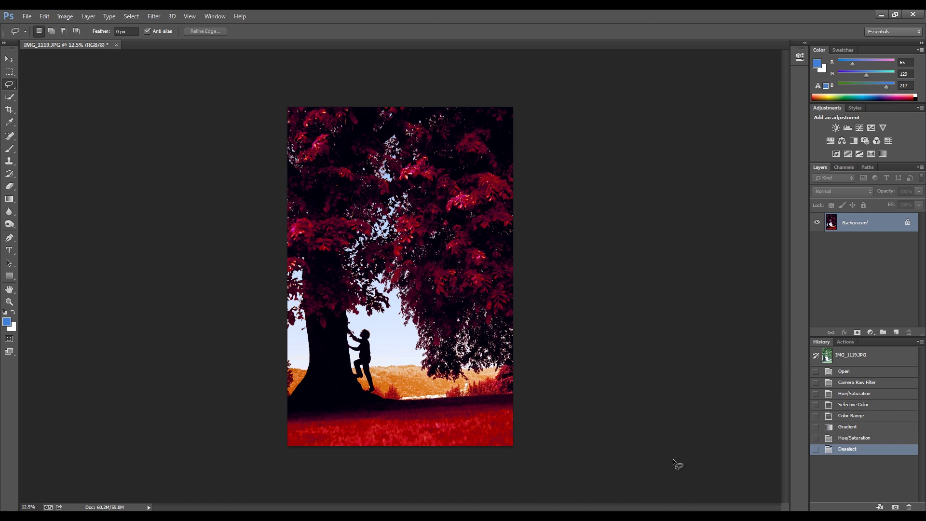
left_click(63, 17)
mouse_move(109, 16)
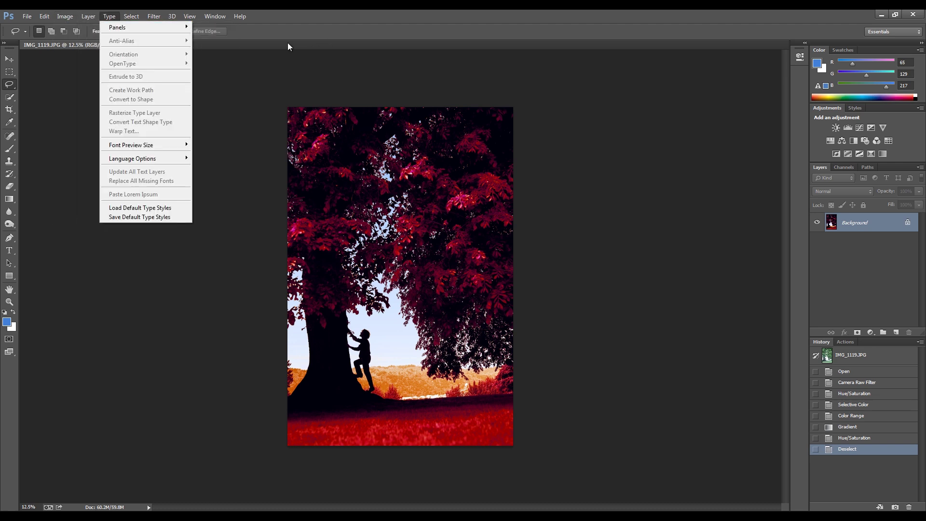
left_click(268, 16)
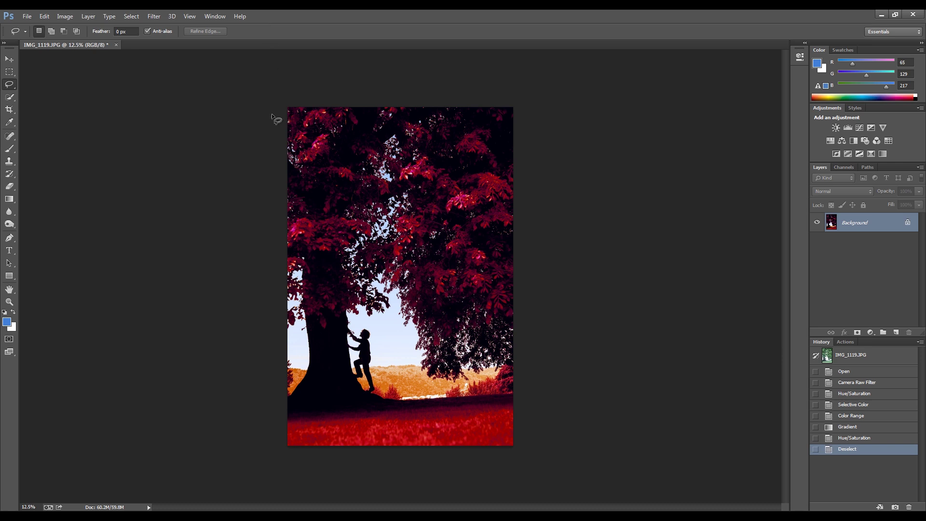
Warm the whites with Selective Color, setting their yellow to +28% and lowering their cyan slightly.
left_click(66, 16)
mouse_move(72, 41)
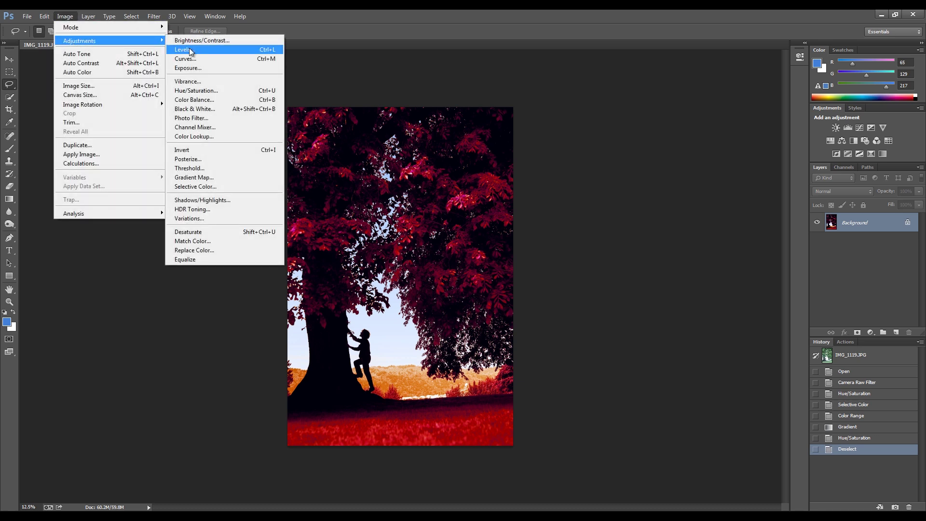
left_click(193, 186)
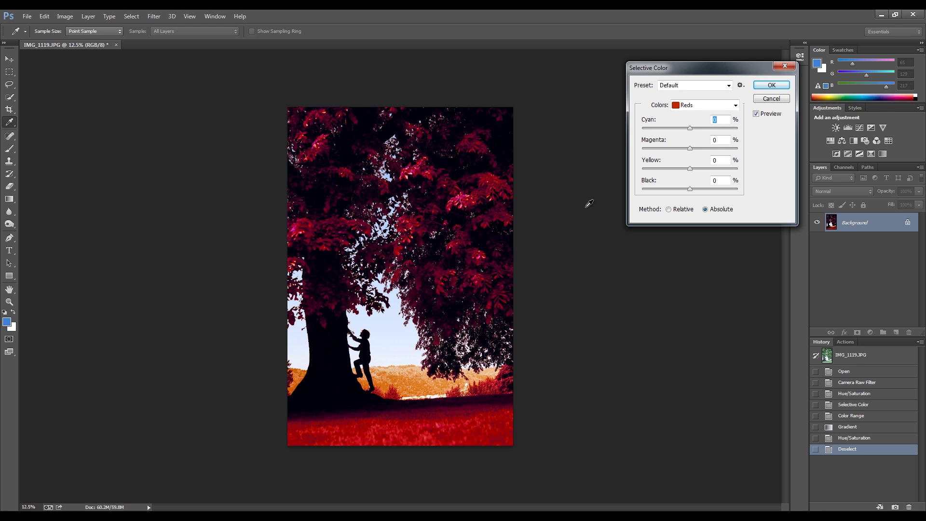
left_click(736, 105)
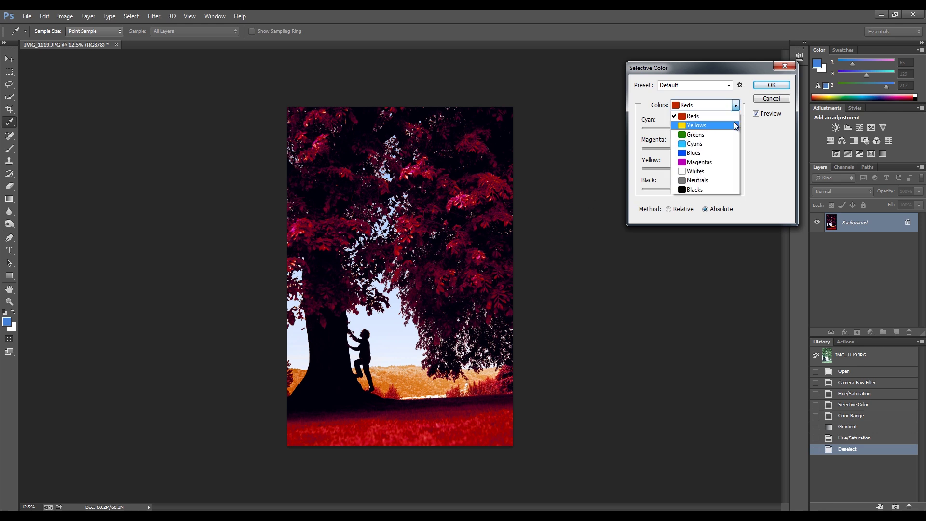
left_click(696, 172)
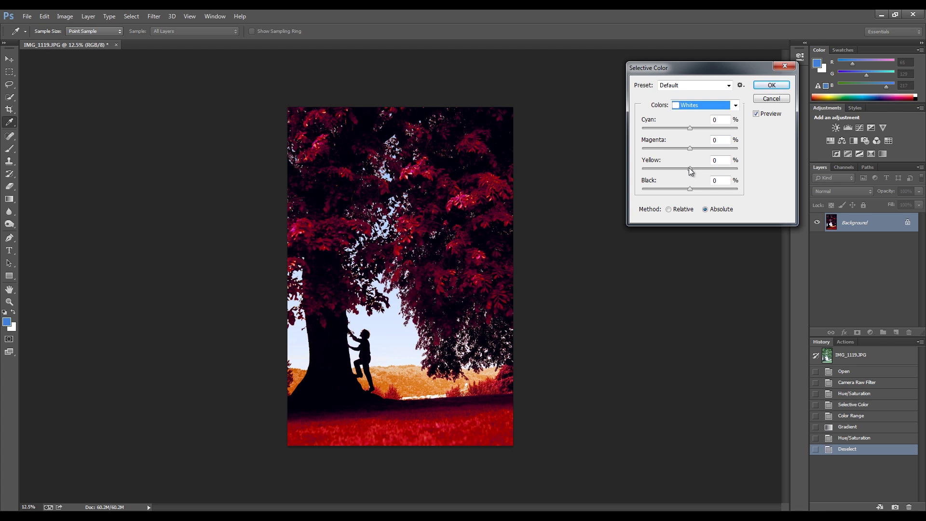
left_click_drag(690, 170, 704, 173)
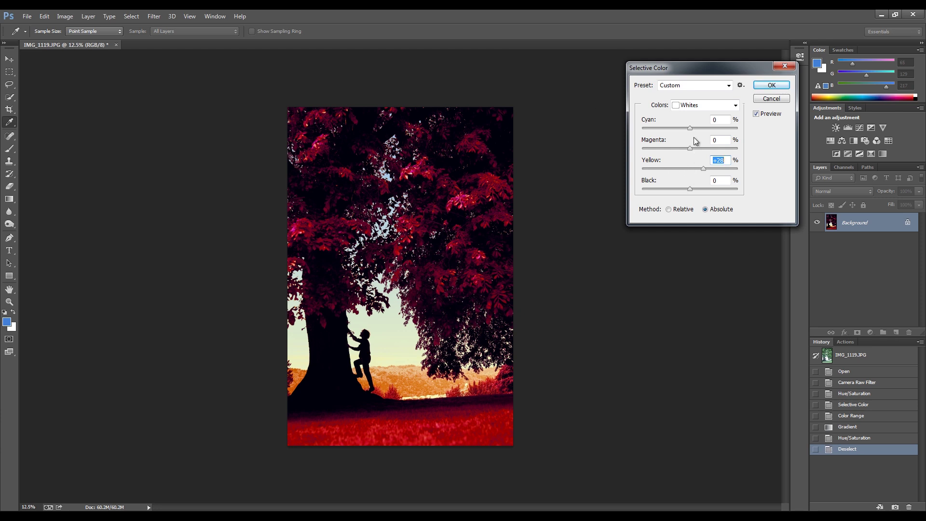
left_click_drag(689, 128, 687, 128)
left_click(756, 115)
left_click(756, 114)
left_click(771, 85)
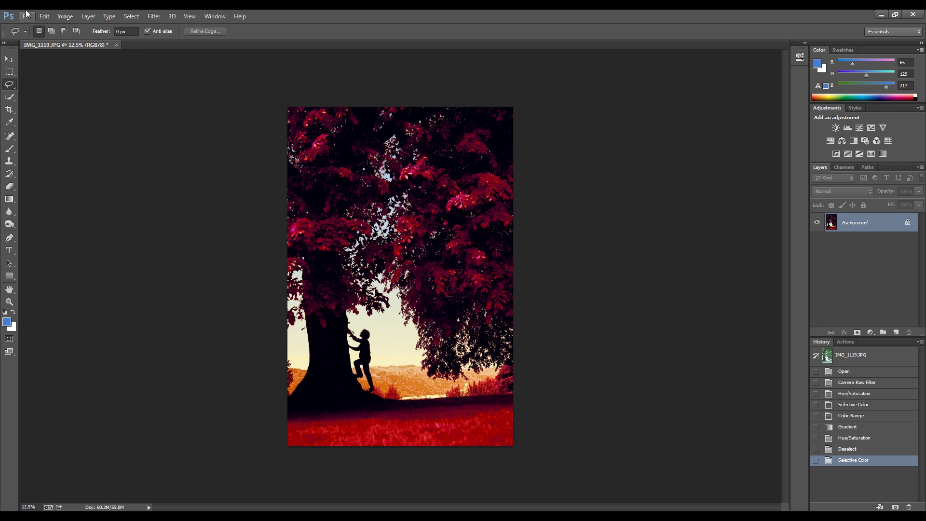
Start a Color Balance adjustment, tuning the shadows' yellow-blue balance and shifting the midtones slightly towards yellow.
left_click(65, 18)
mouse_move(82, 42)
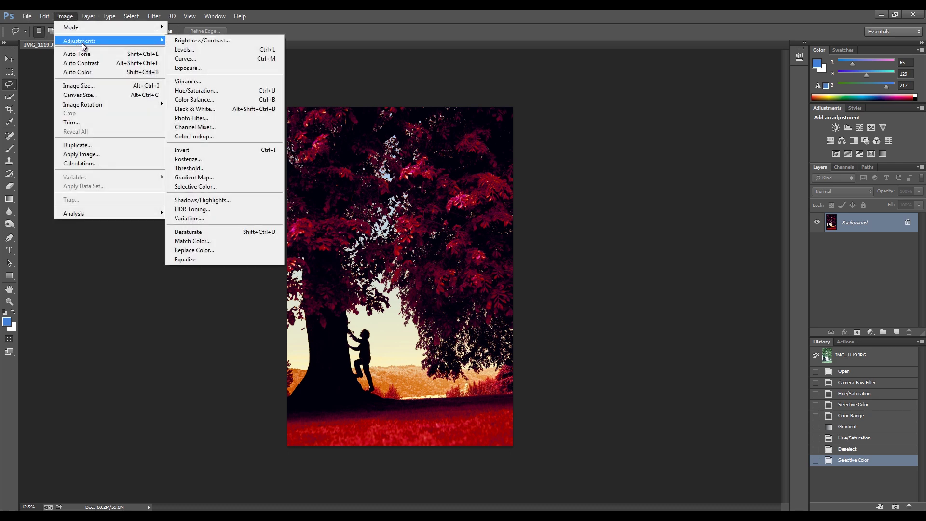
left_click(202, 100)
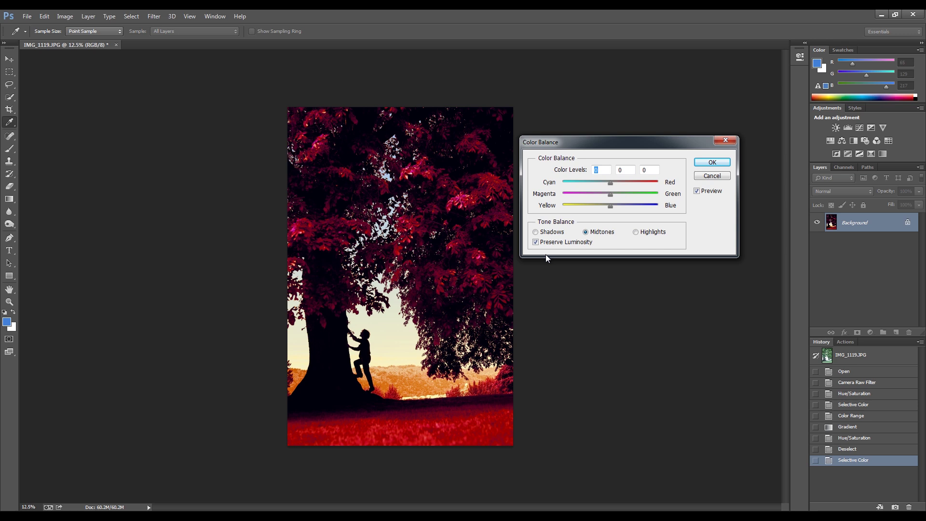
left_click(535, 232)
left_click_drag(614, 207, 614, 207)
left_click(697, 191)
left_click(697, 191)
left_click(588, 232)
left_click_drag(609, 206, 606, 207)
left_click(606, 206)
Set the Color Balance highlights to +14 towards red and -20 towards yellow, compare the preview and apply the adjustment.
left_click(638, 233)
left_click_drag(610, 183, 613, 185)
left_click(617, 186)
left_click_drag(609, 207, 600, 207)
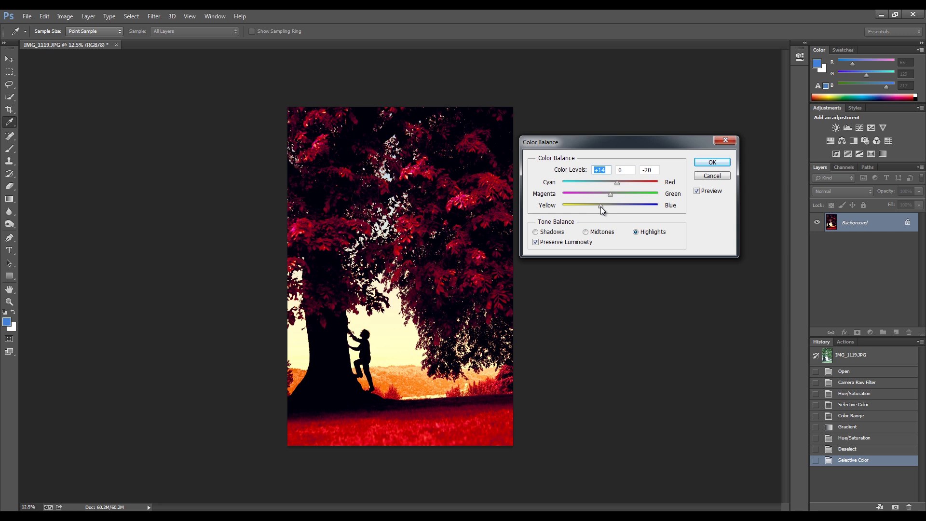
key("Tab")
key("Tab")
left_click(697, 192)
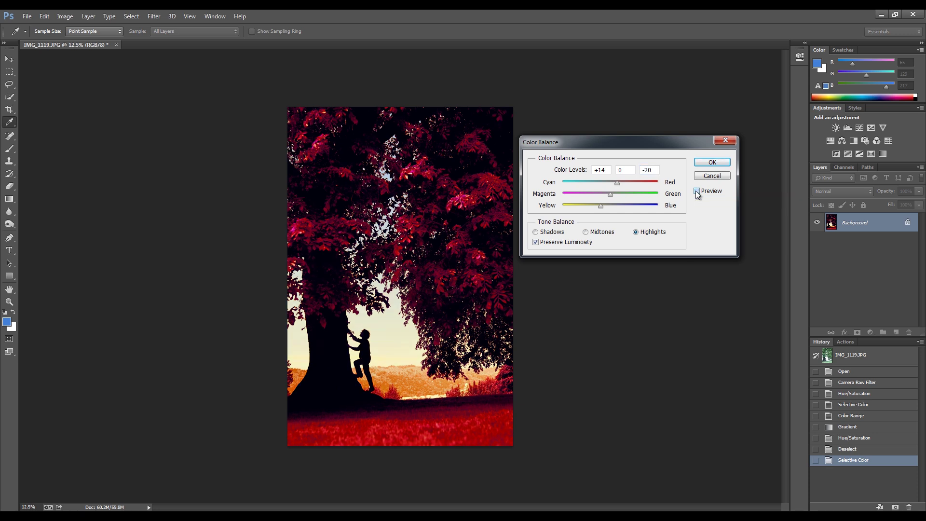
left_click(697, 192)
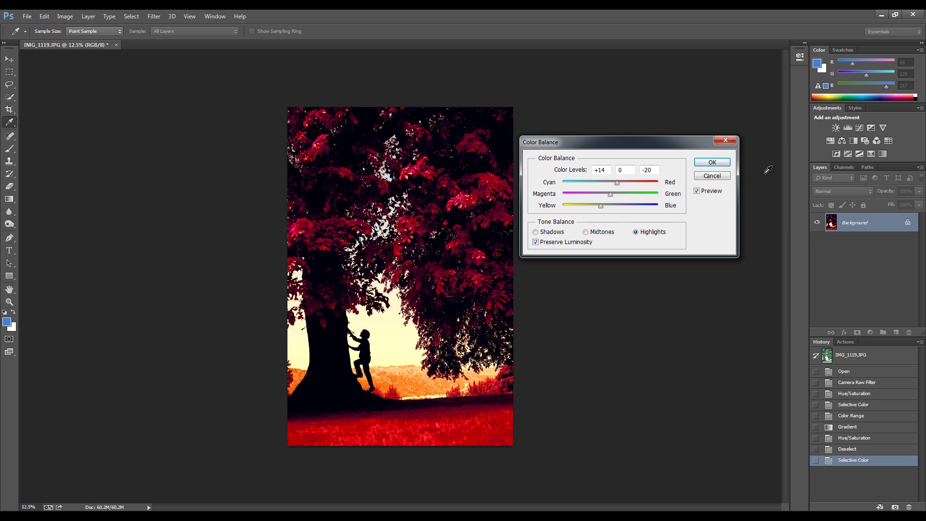
left_click(712, 162)
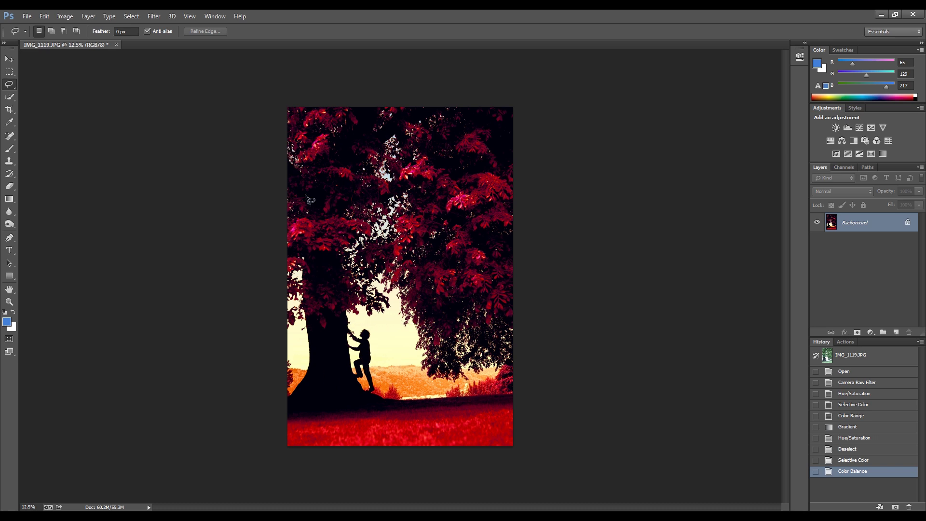
Raise the whole image's saturation slightly with a Hue/Saturation adjustment on the Master range.
left_click(70, 17)
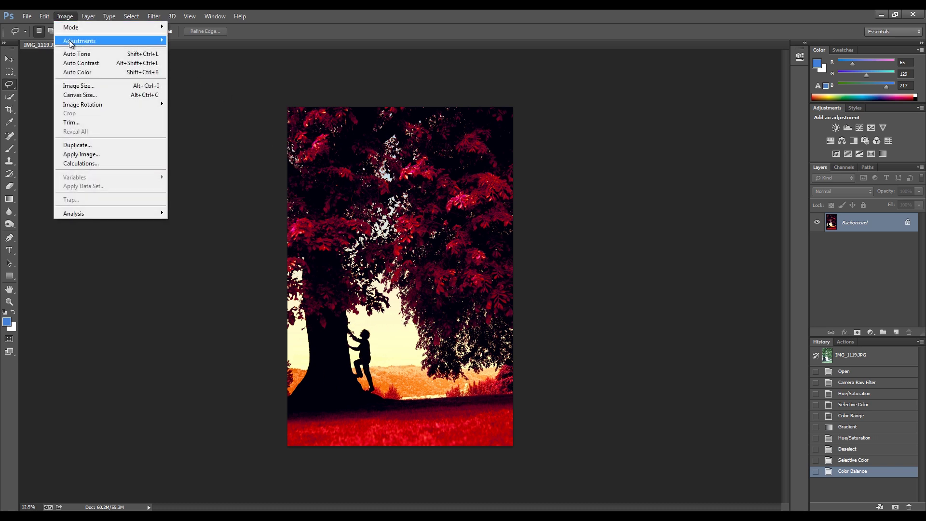
mouse_move(150, 40)
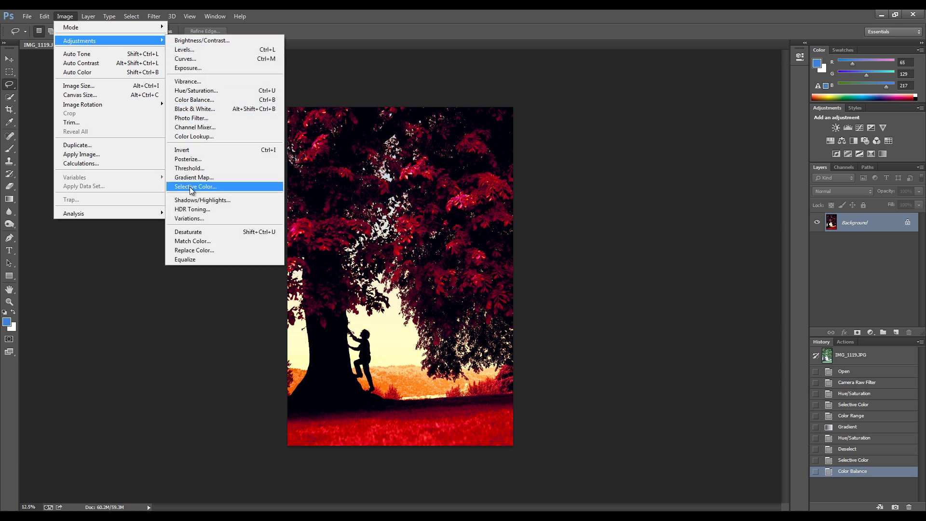
left_click(197, 91)
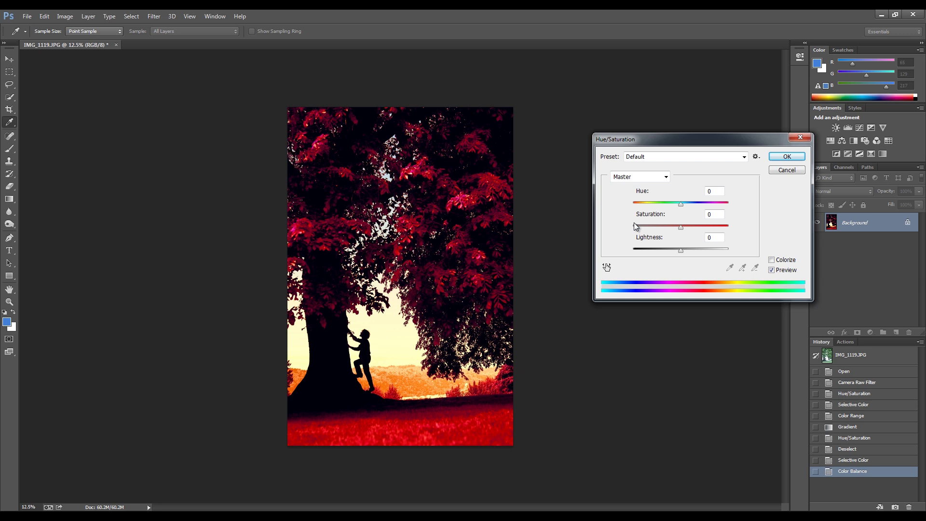
left_click_drag(670, 225, 681, 226)
left_click(786, 156)
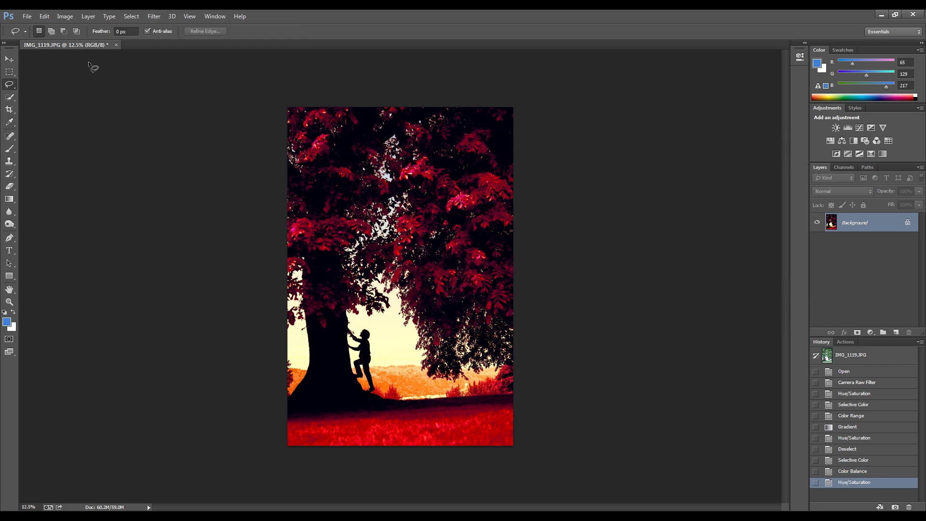
Adjust the yellows with Selective Color, setting cyan to -28% and yellow to +22%.
left_click(64, 17)
mouse_move(71, 41)
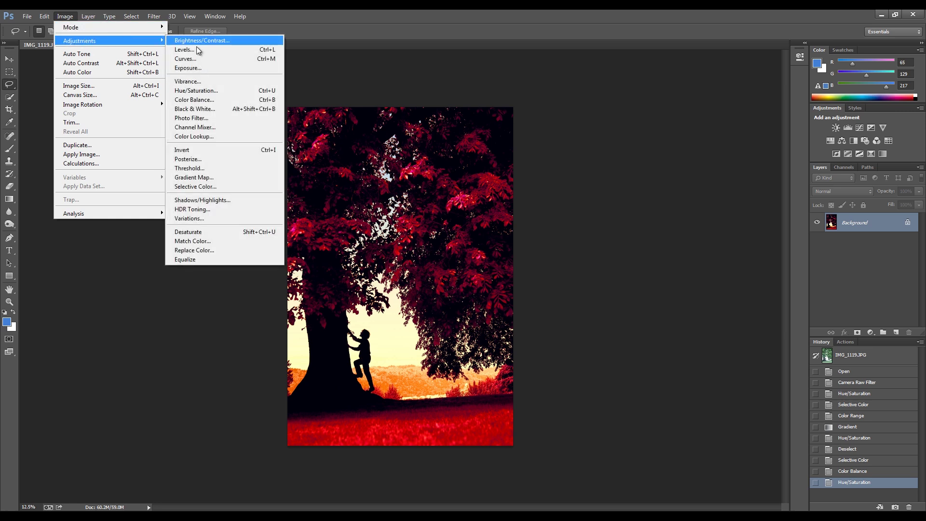
left_click(198, 187)
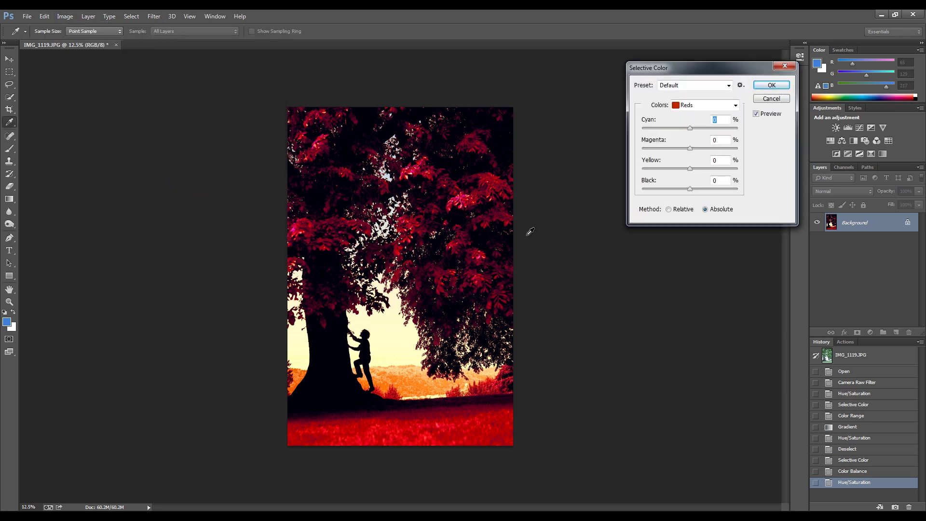
left_click(683, 110)
left_click(681, 126)
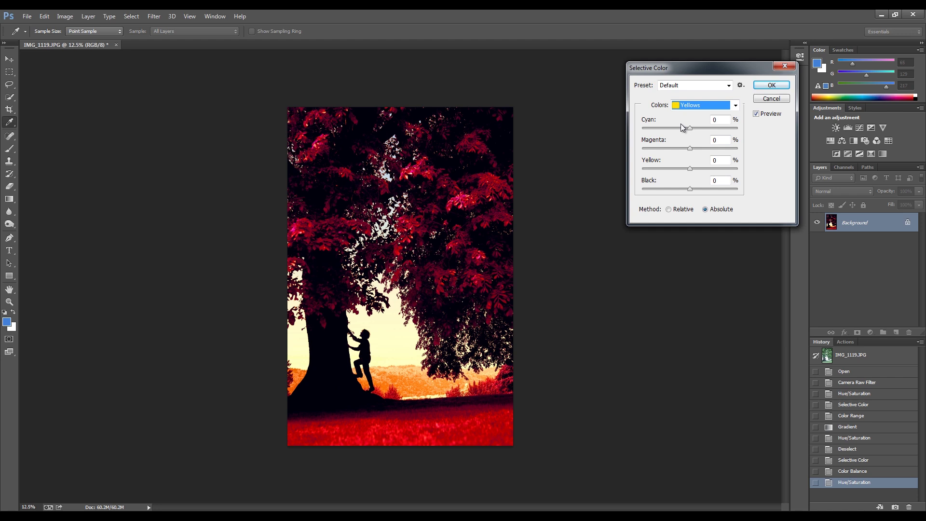
left_click_drag(689, 127, 684, 128)
left_click_drag(684, 132, 680, 132)
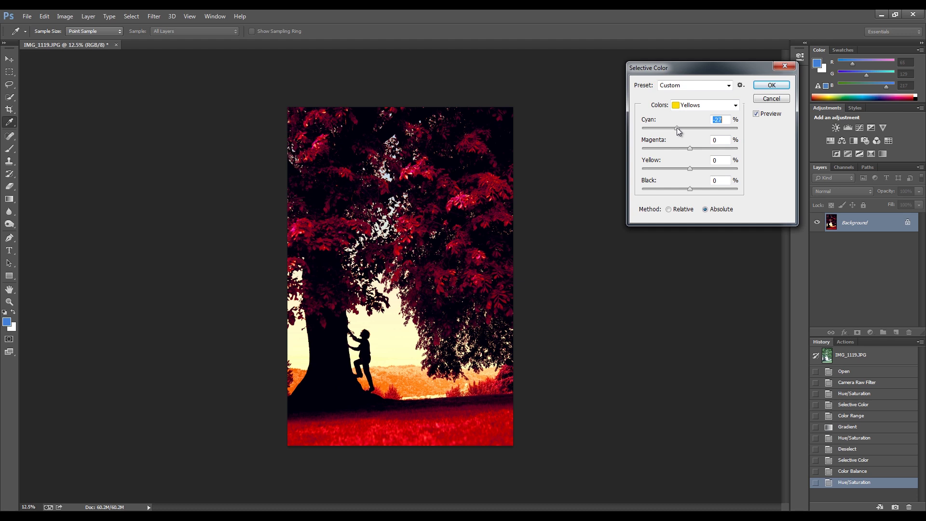
left_click_drag(677, 128, 676, 128)
left_click_drag(690, 169, 703, 178)
left_click(756, 115)
left_click(756, 114)
left_click(771, 86)
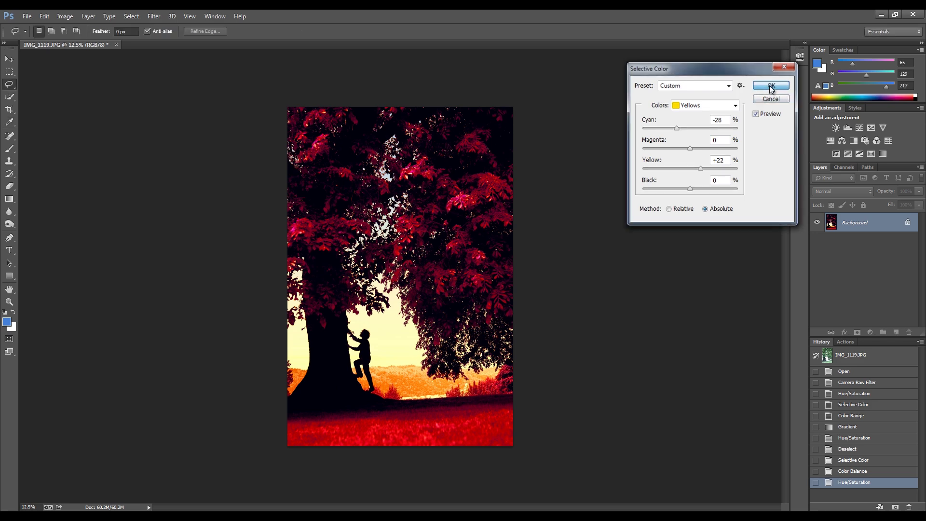
Shift the highlights and the midtones slightly towards yellow with a second Color Balance adjustment.
left_click(65, 16)
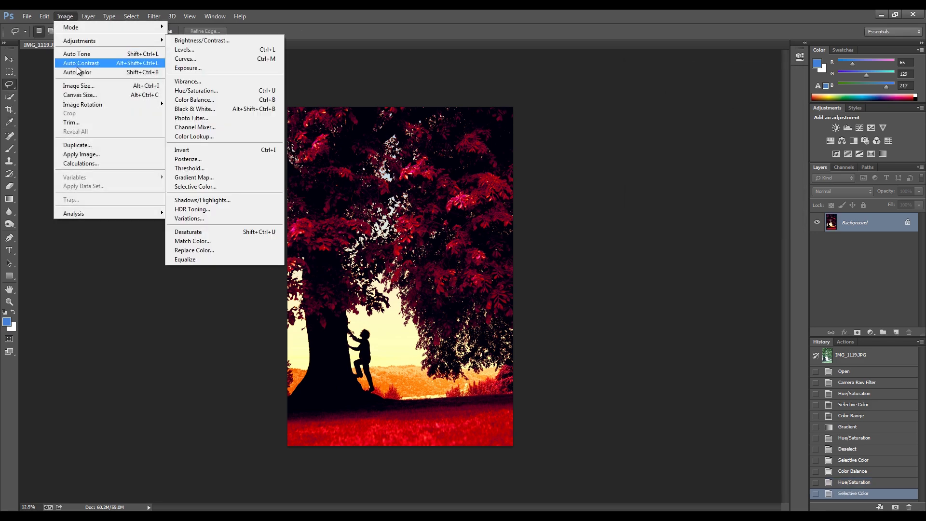
mouse_move(87, 43)
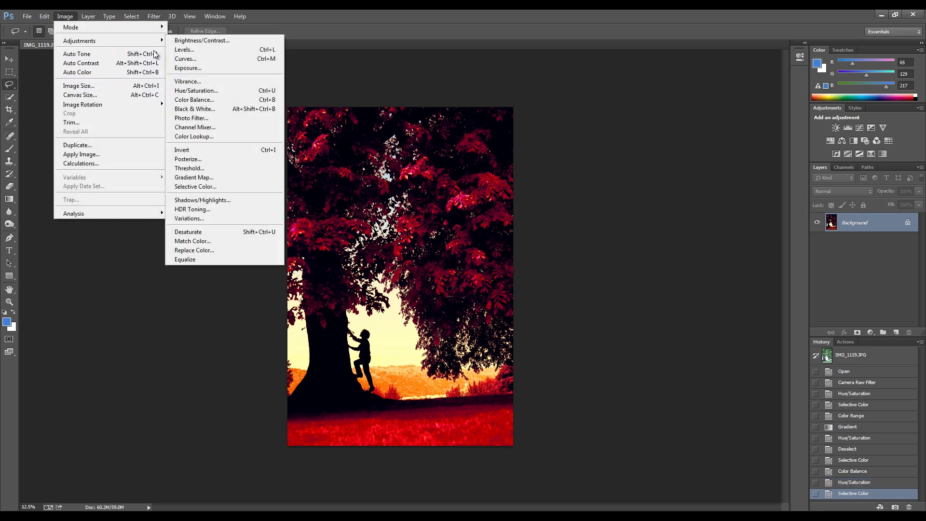
left_click(205, 100)
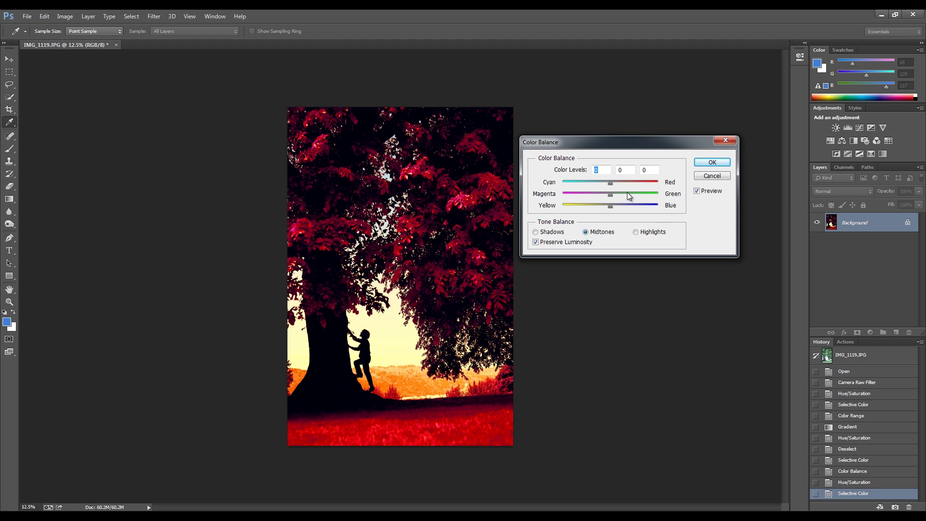
left_click(635, 232)
left_click_drag(612, 206, 606, 208)
left_click(605, 207)
left_click(584, 232)
left_click_drag(611, 205, 605, 206)
left_click(699, 192)
left_click(712, 162)
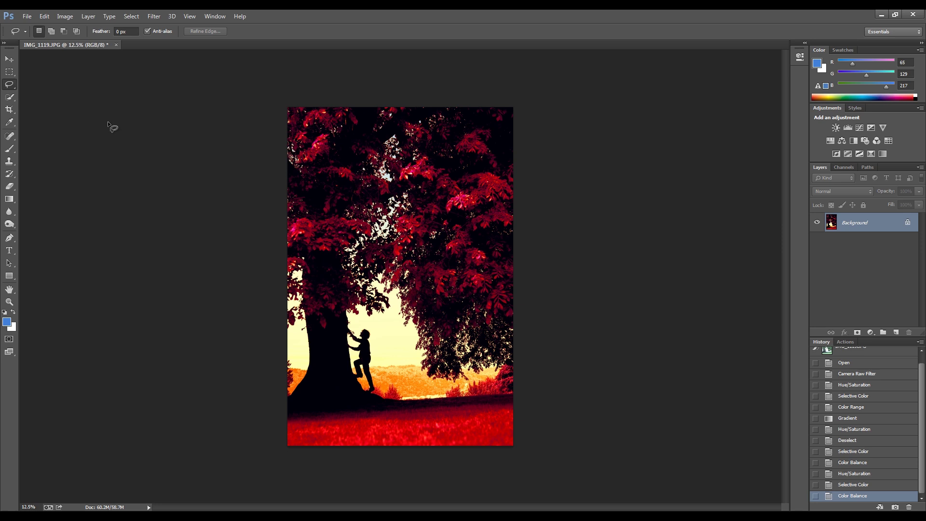
Rotate the whole canvas by an arbitrary angle of 3° clockwise.
left_click(66, 19)
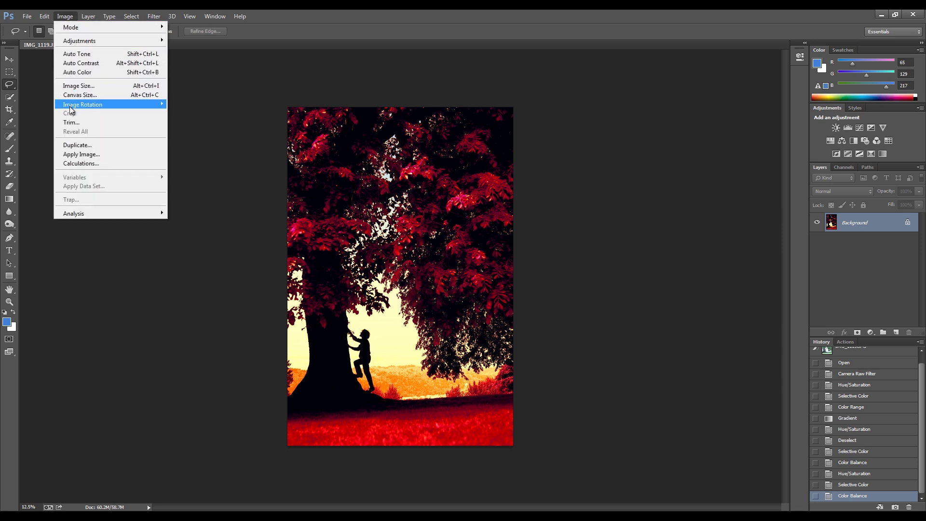
mouse_move(71, 109)
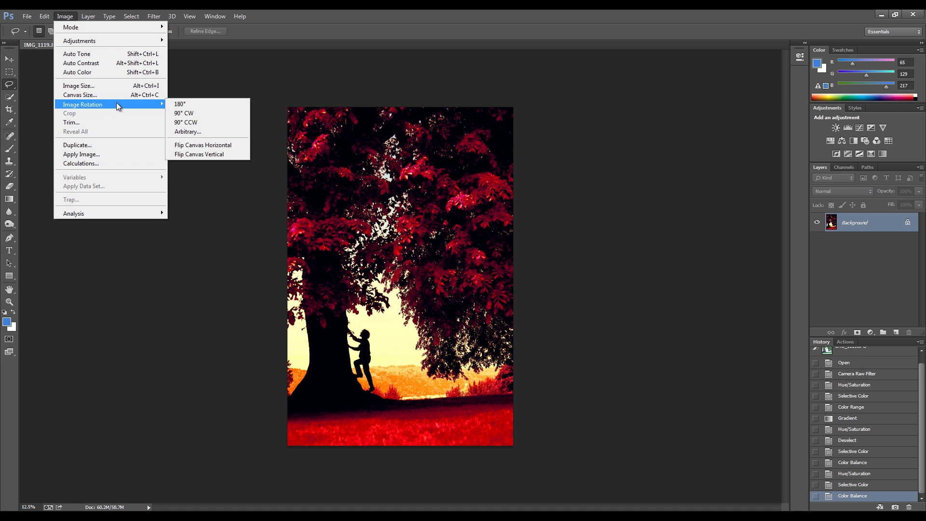
left_click(185, 132)
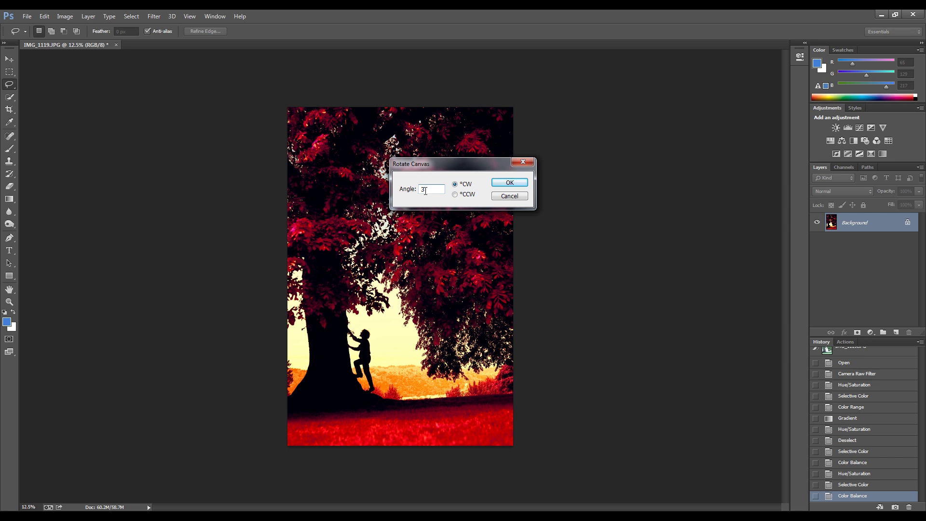
left_click_drag(430, 192, 419, 189)
left_click(509, 185)
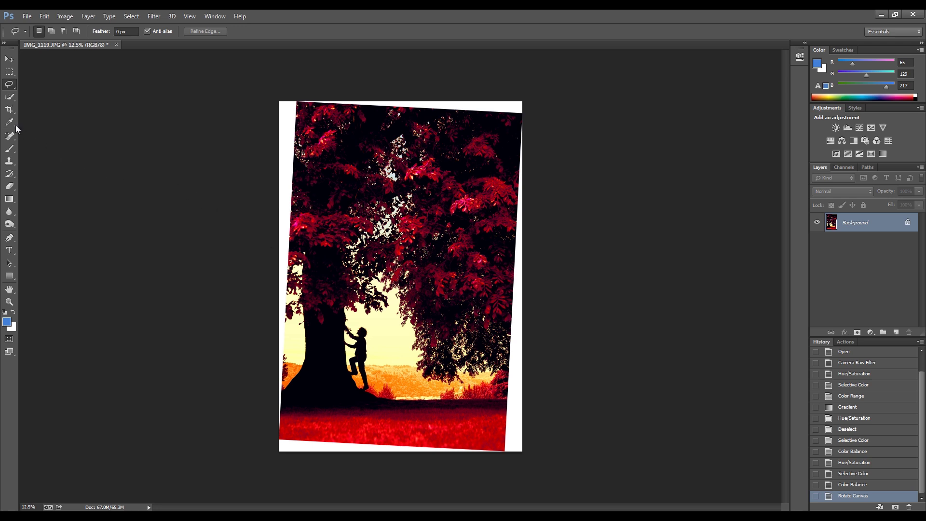
Crop the rotated image on all four sides so the white corners are cut away, and apply the crop.
left_click(9, 109)
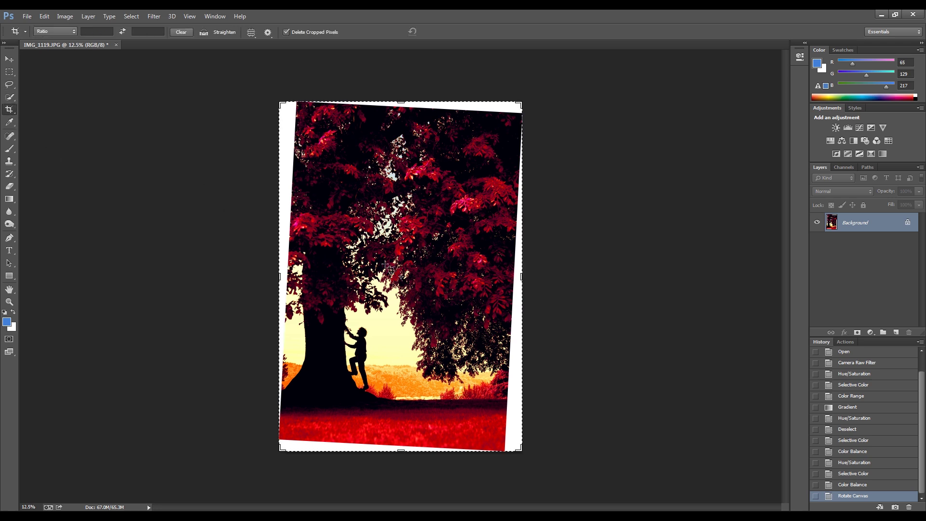
left_click_drag(280, 276, 289, 278)
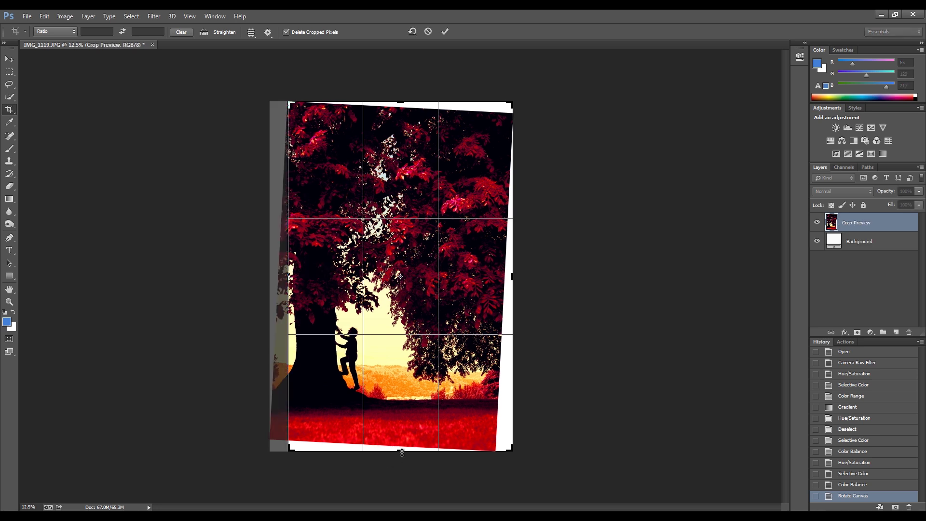
left_click_drag(402, 452, 401, 446)
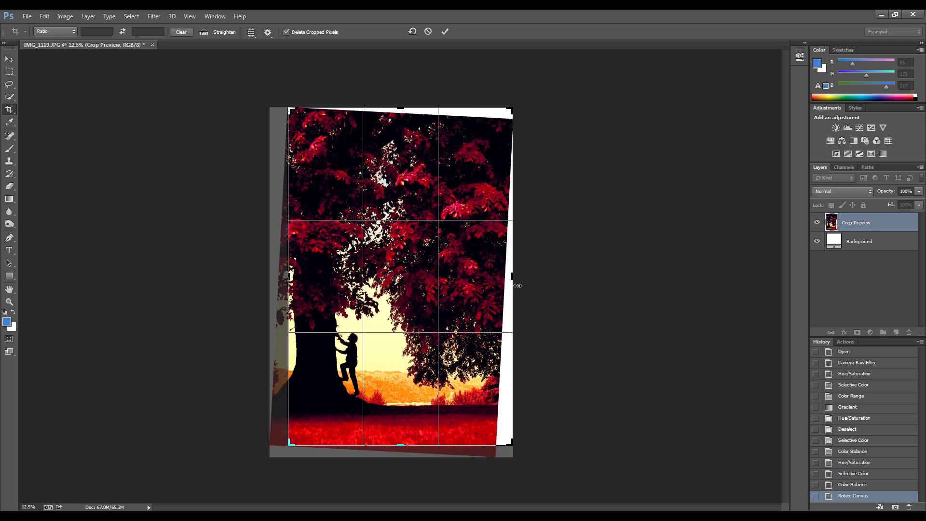
left_click_drag(513, 279, 504, 278)
left_click_drag(401, 109, 396, 114)
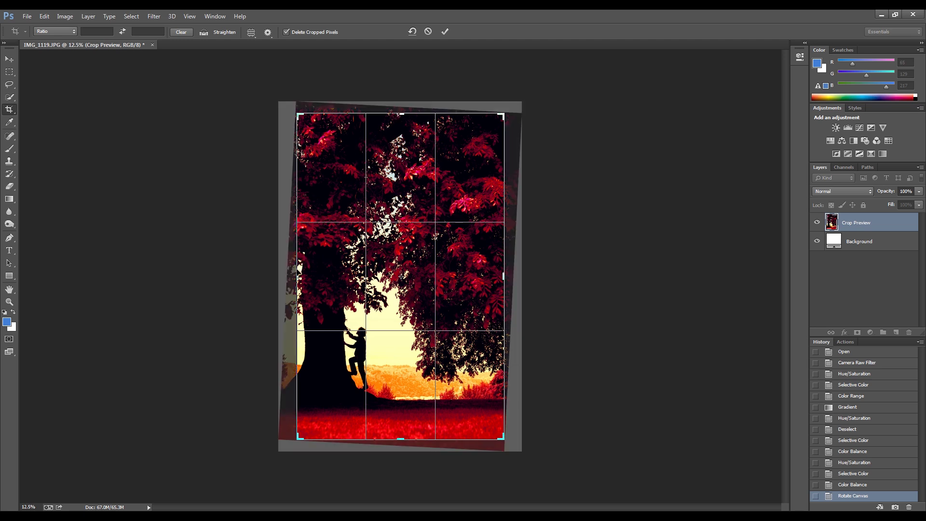
left_click_drag(297, 271, 296, 269)
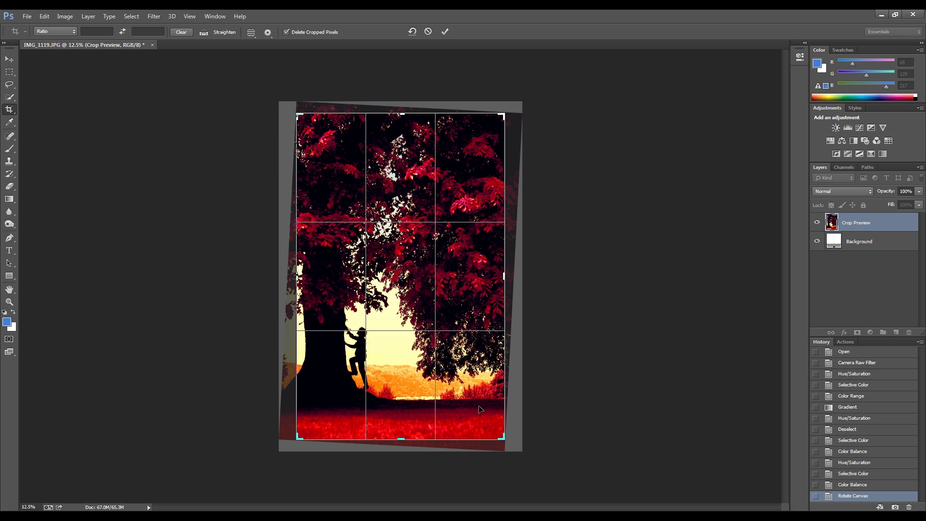
right_click(463, 380)
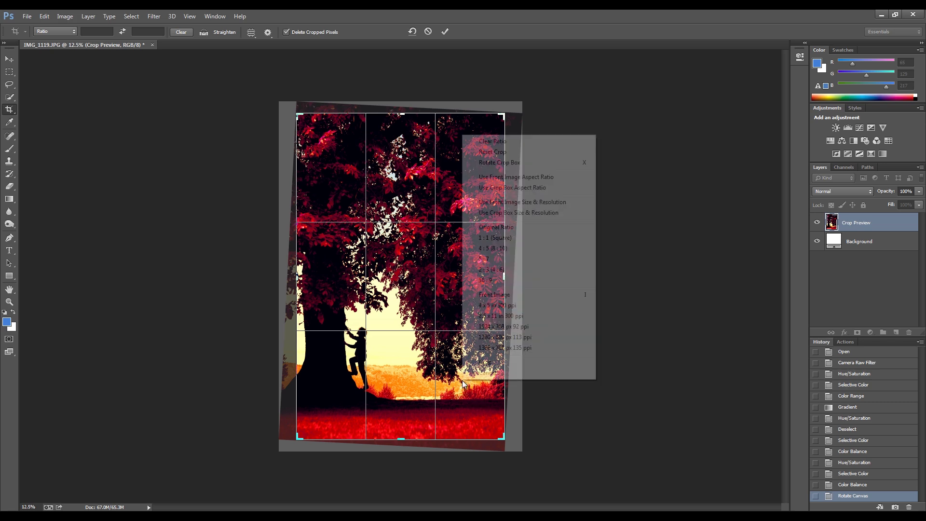
left_click(499, 366)
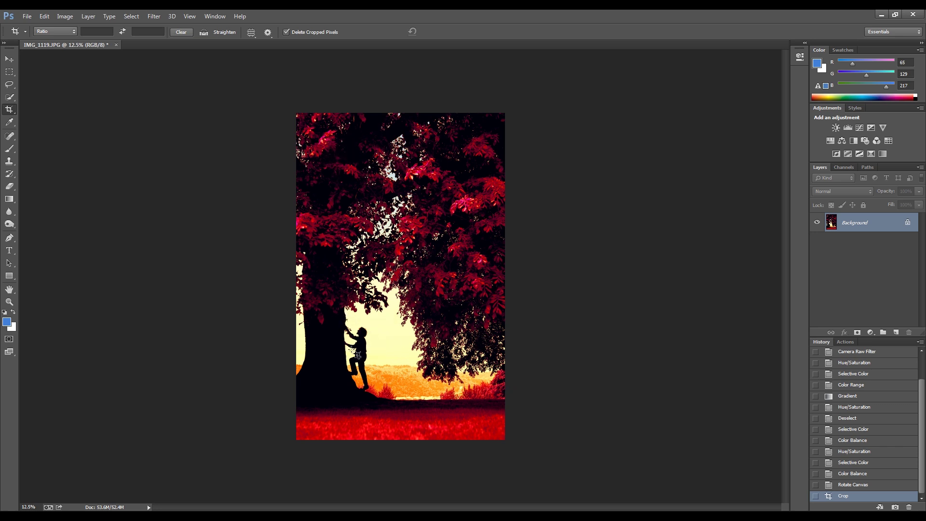
Darken the image's edges and corners with the Burn tool at 26% exposure, using the Highlights range and the Midtones range.
left_click(12, 226)
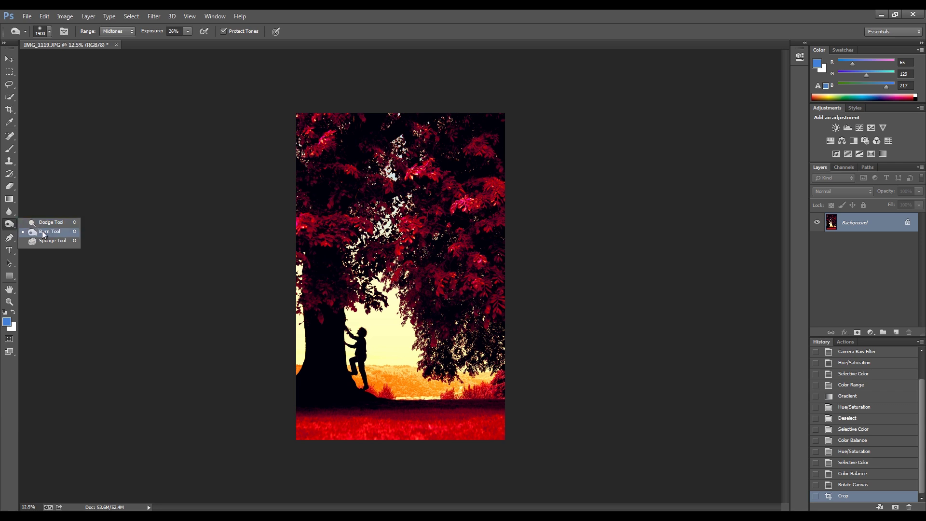
left_click(13, 226)
right_click(12, 226)
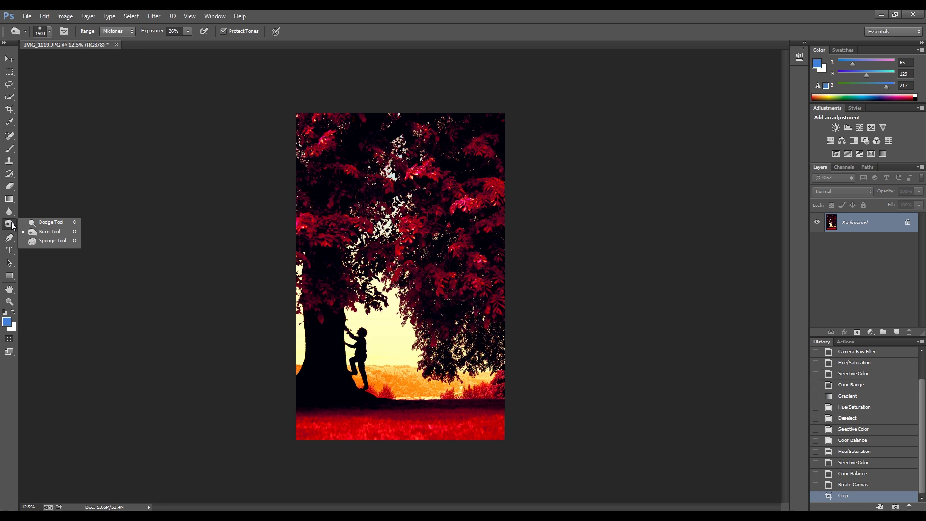
left_click(34, 232)
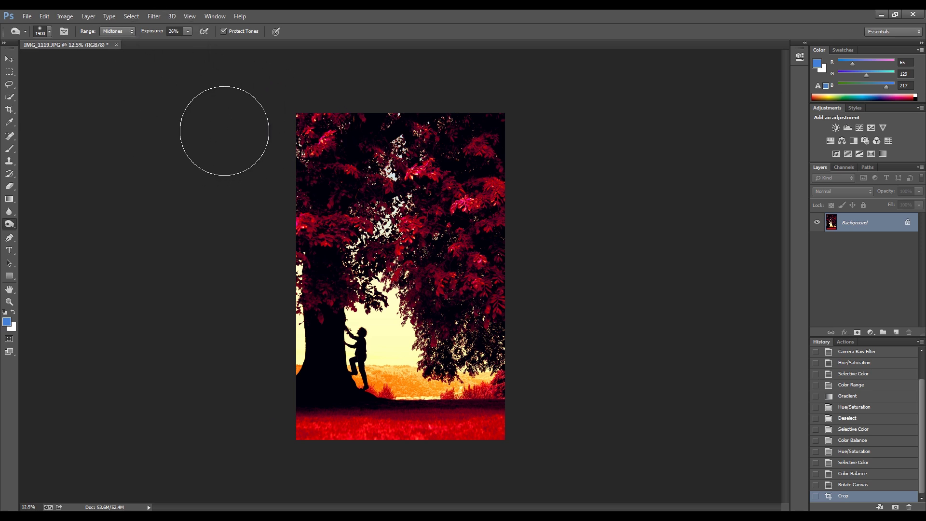
left_click(131, 32)
left_click(117, 58)
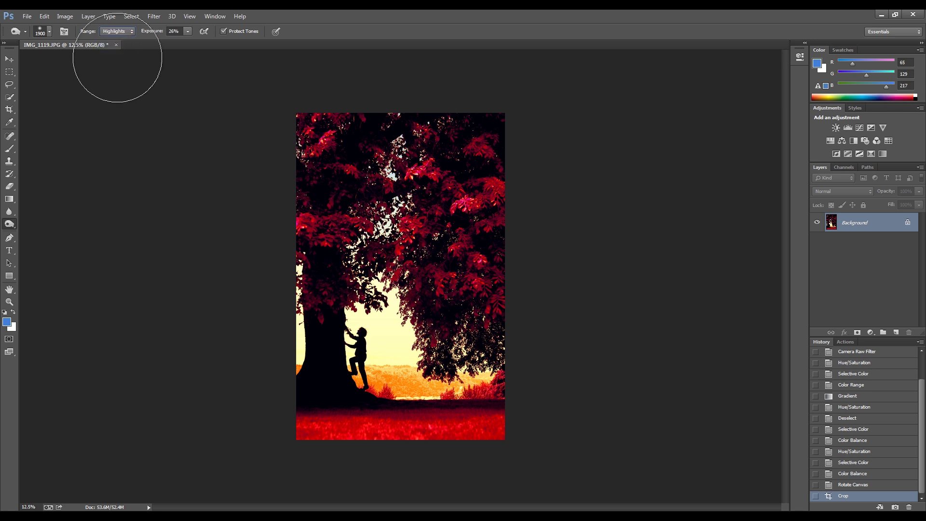
left_click(130, 32)
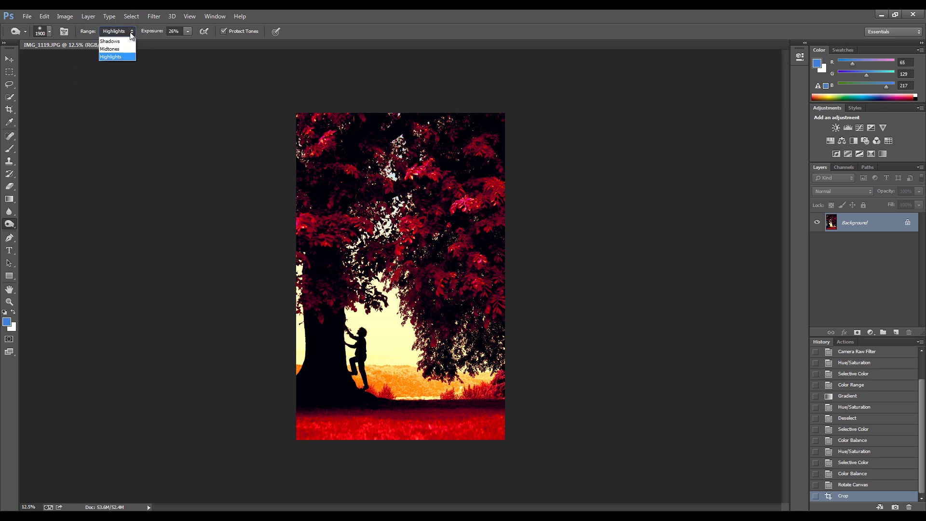
left_click(112, 56)
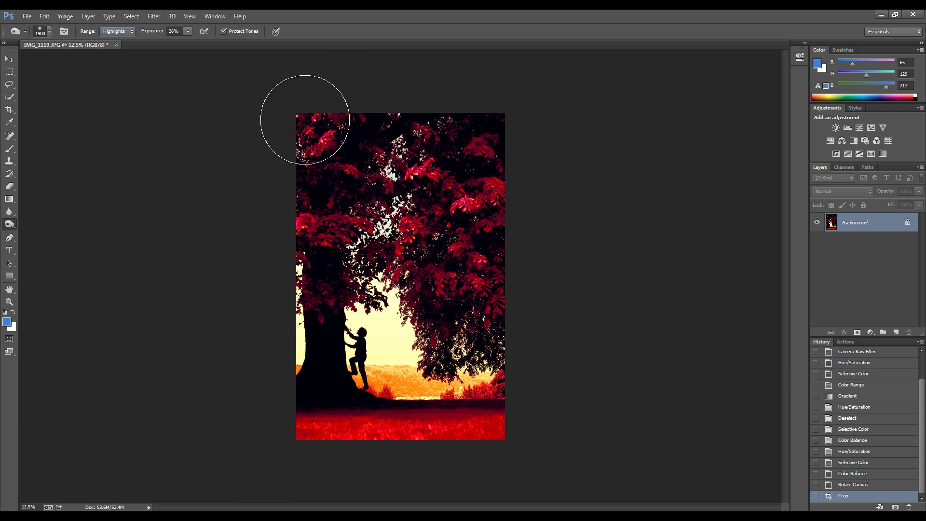
mouse_move(285, 149)
left_mouse_down()
mouse_move(306, 124)
mouse_move(281, 149)
left_mouse_up()
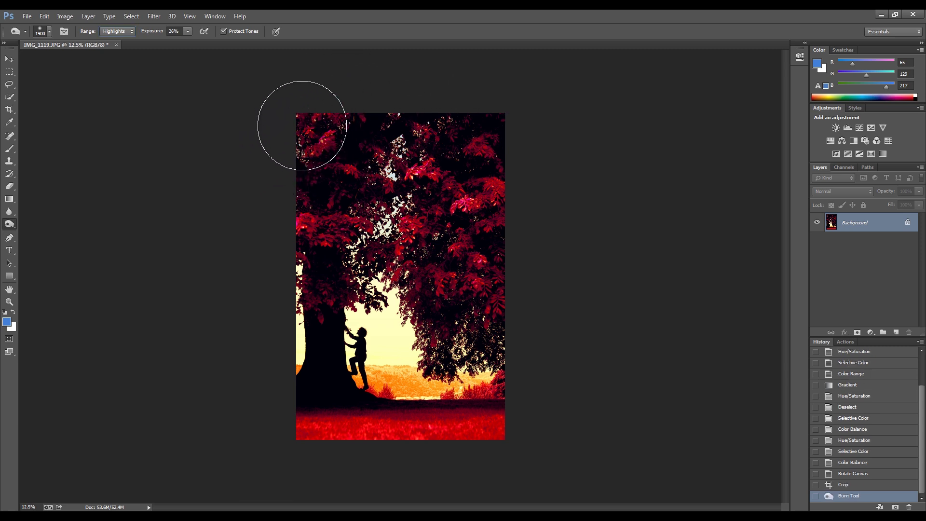
mouse_move(422, 160)
left_mouse_down()
mouse_move(497, 211)
mouse_move(434, 165)
left_mouse_up()
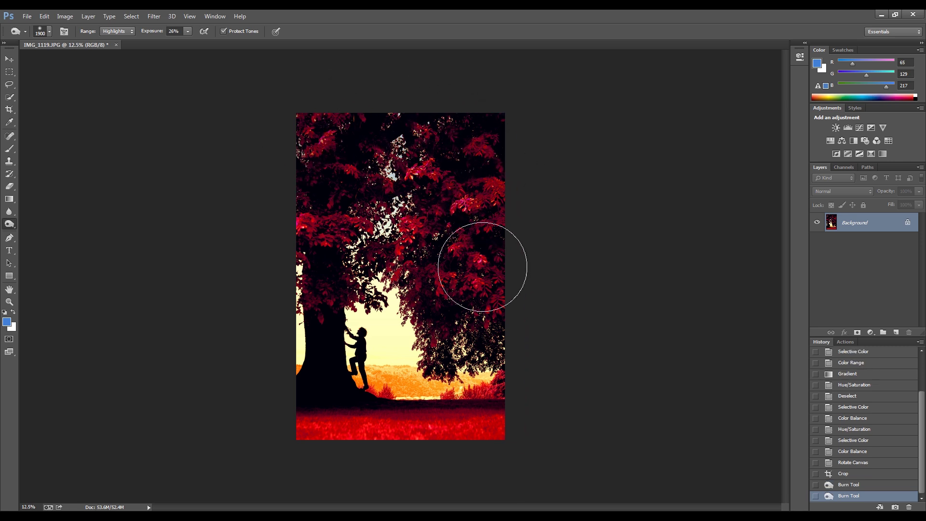
mouse_move(488, 443)
left_mouse_down()
mouse_move(502, 320)
mouse_move(484, 426)
left_mouse_up()
mouse_move(400, 467)
left_mouse_down()
mouse_move(298, 443)
mouse_move(271, 412)
mouse_move(316, 471)
mouse_move(425, 468)
mouse_move(402, 478)
mouse_move(372, 474)
mouse_move(317, 442)
mouse_move(279, 369)
mouse_move(255, 273)
mouse_move(281, 123)
mouse_move(258, 255)
mouse_move(284, 135)
mouse_move(273, 251)
mouse_move(284, 172)
mouse_move(252, 292)
mouse_move(255, 387)
mouse_move(272, 418)
mouse_move(263, 389)
mouse_move(343, 465)
mouse_move(425, 479)
left_mouse_up()
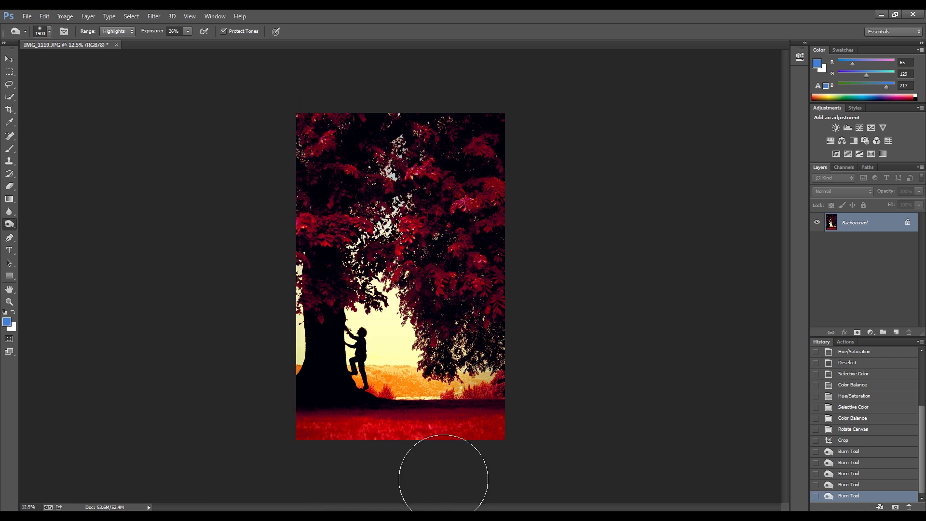
mouse_move(534, 188)
left_mouse_down()
mouse_move(394, 99)
mouse_move(624, 305)
left_mouse_up()
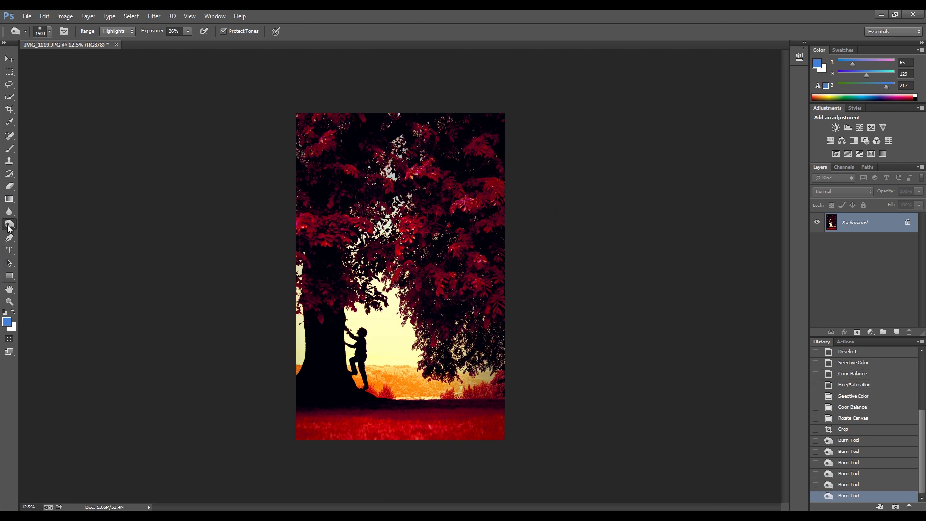
left_click(112, 31)
left_click(113, 51)
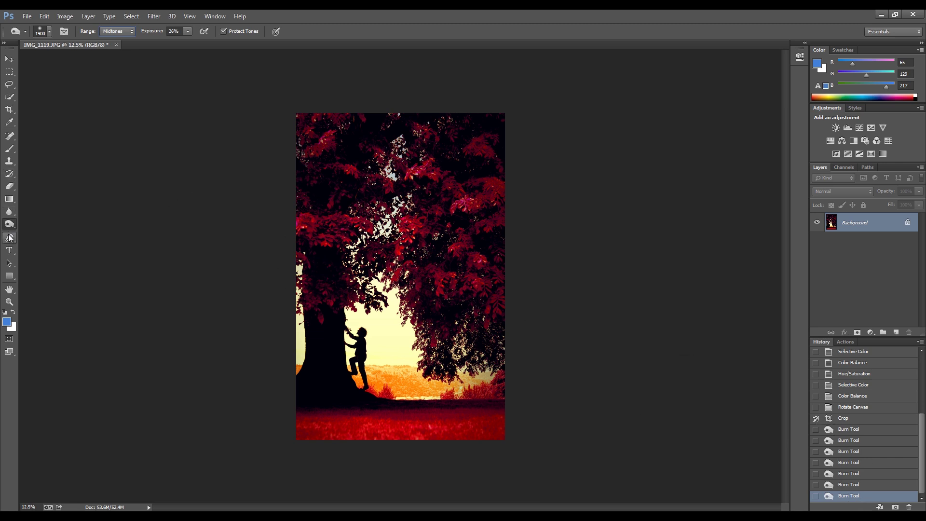
Paint the Crop state back over the centre and upper foliage with the History Brush, first at 51% and then at 20% opacity.
left_click(8, 175)
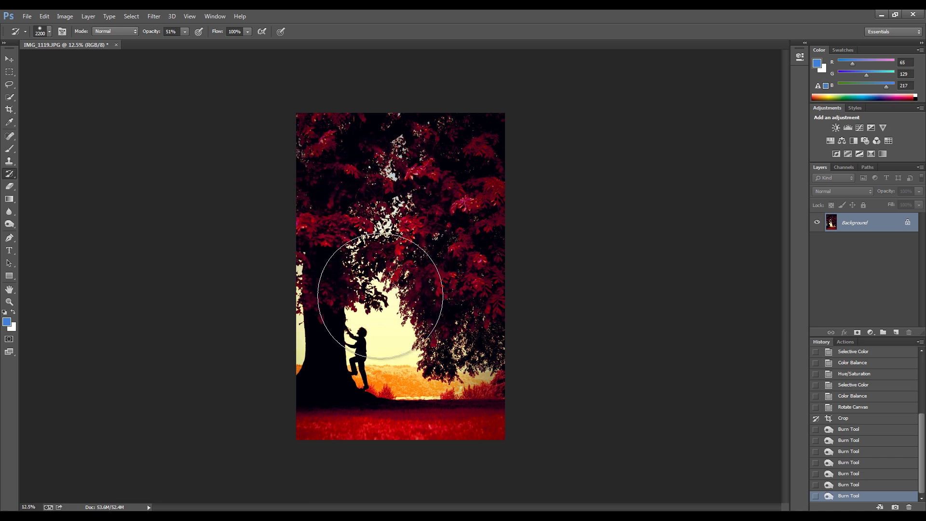
mouse_move(406, 302)
left_mouse_down()
mouse_move(424, 331)
mouse_move(414, 186)
mouse_move(386, 186)
left_mouse_up()
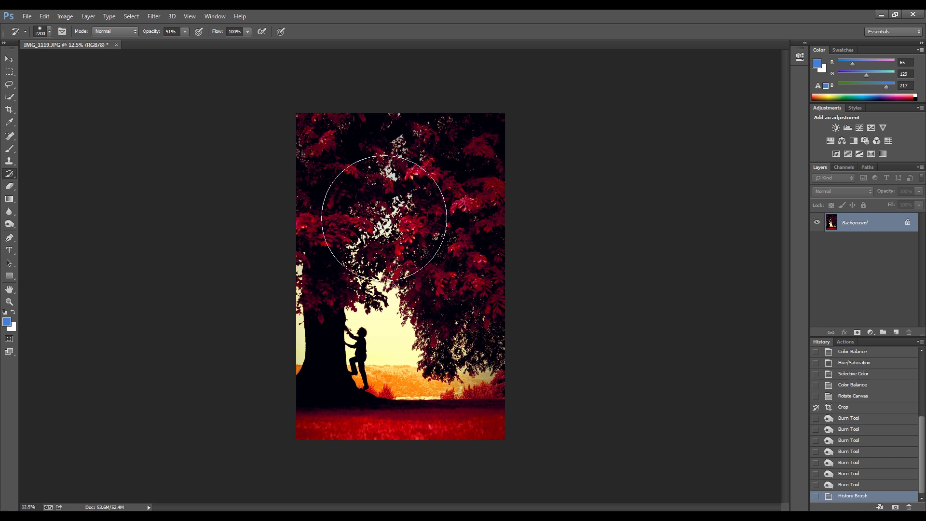
left_click(184, 31)
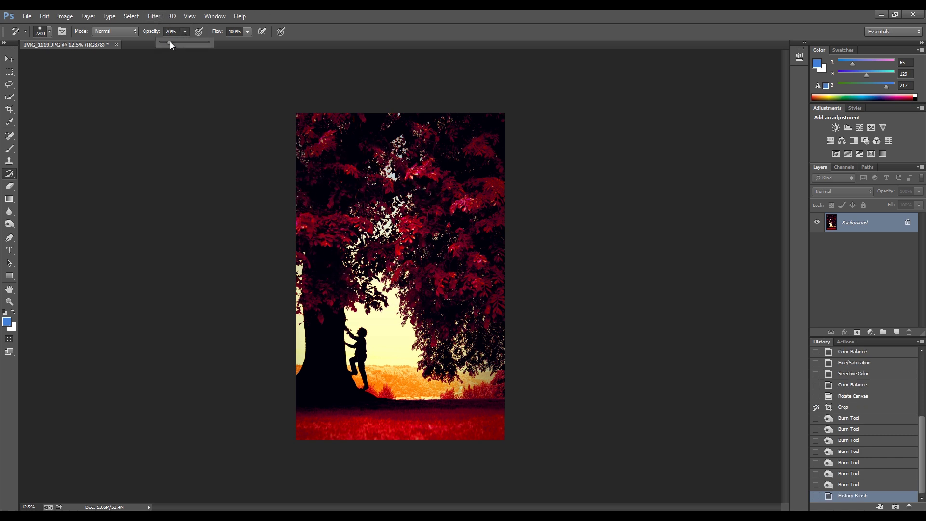
left_click(16, 403)
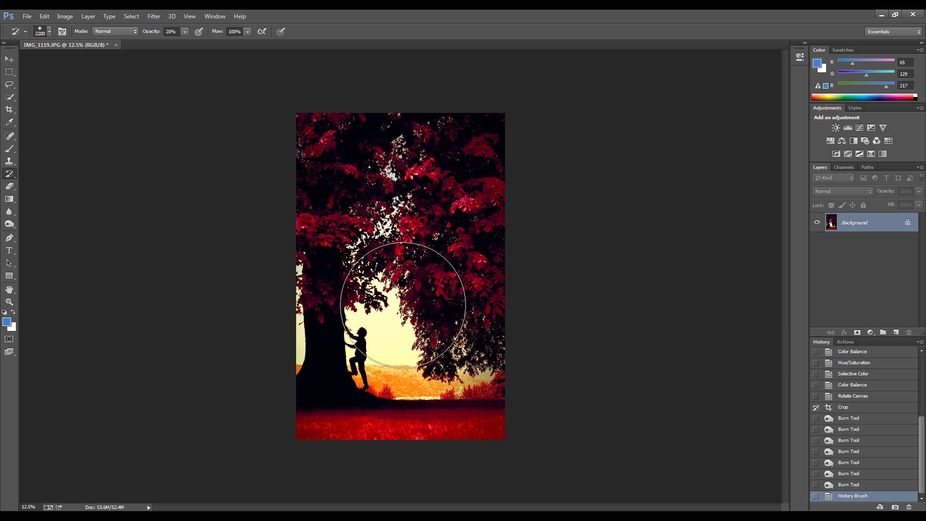
left_click(388, 352)
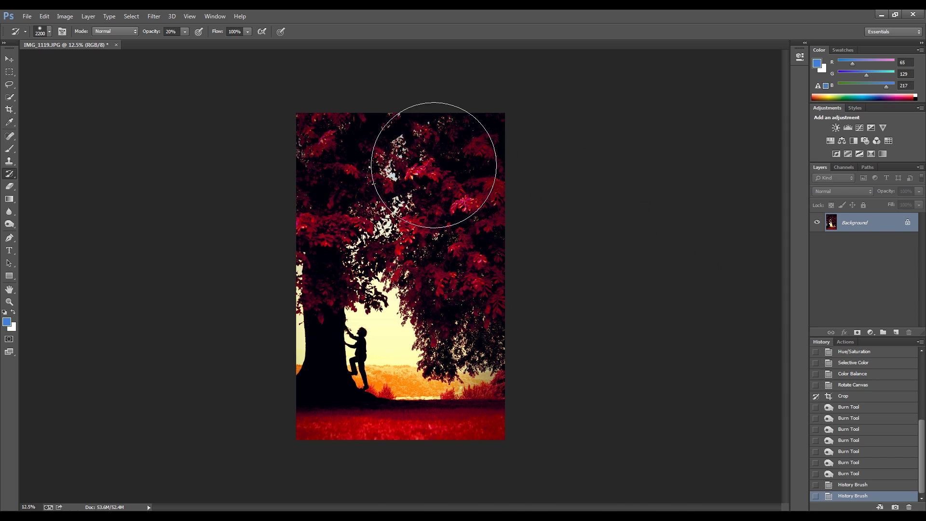
left_click(369, 191)
left_click(412, 184)
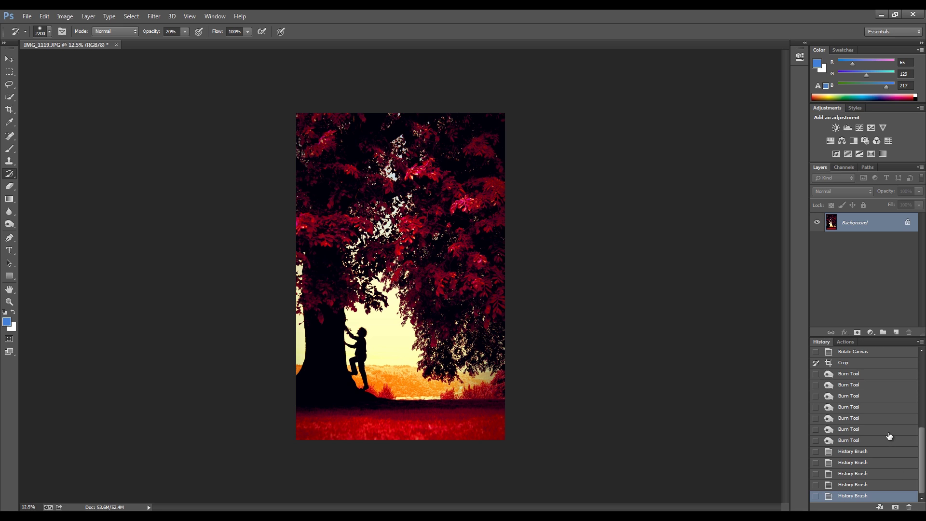
Compare the original IMG_1119.JPG snapshot with the finished edit by switching to it in the history and returning to the latest state.
left_click_drag(924, 450, 924, 375)
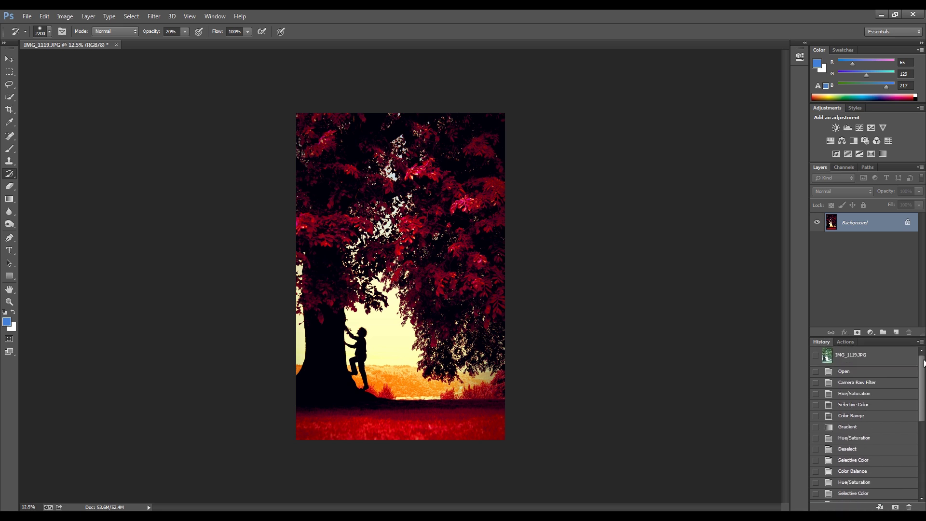
left_click(857, 361)
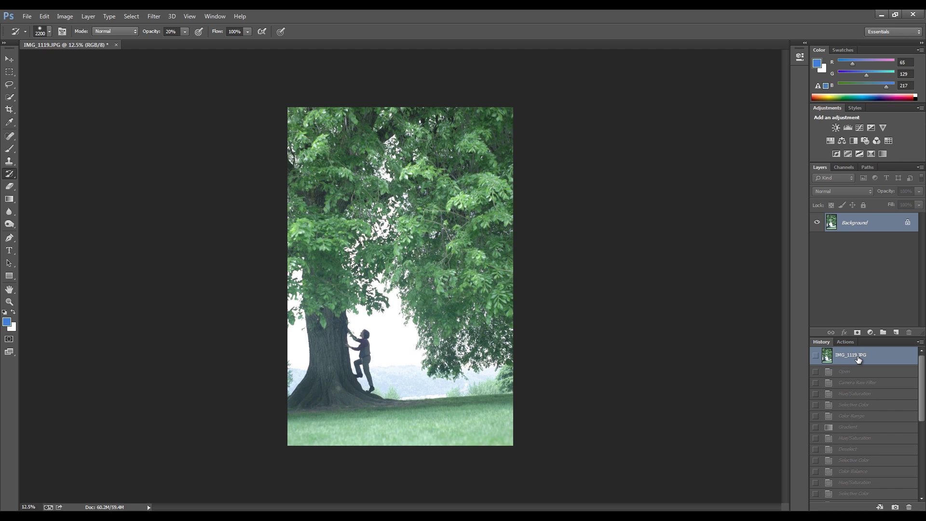
left_click_drag(923, 376, 924, 462)
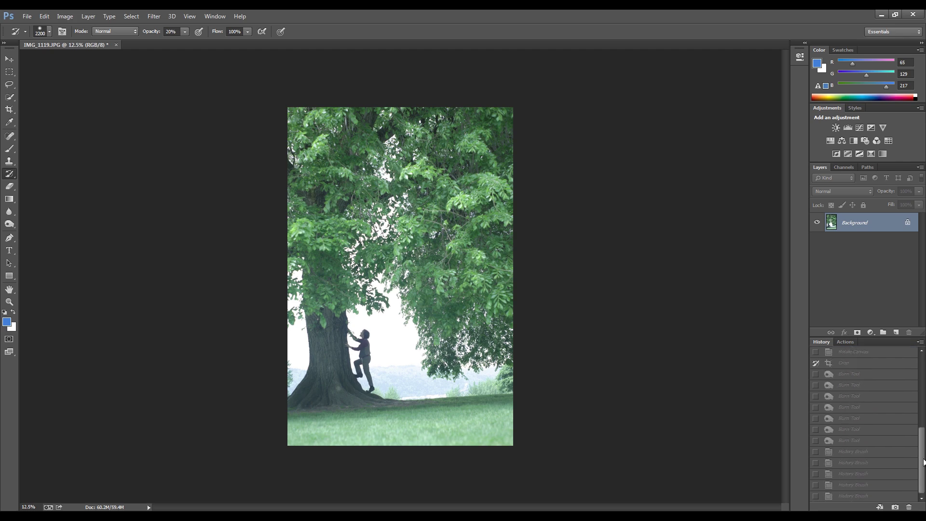
left_click(851, 497)
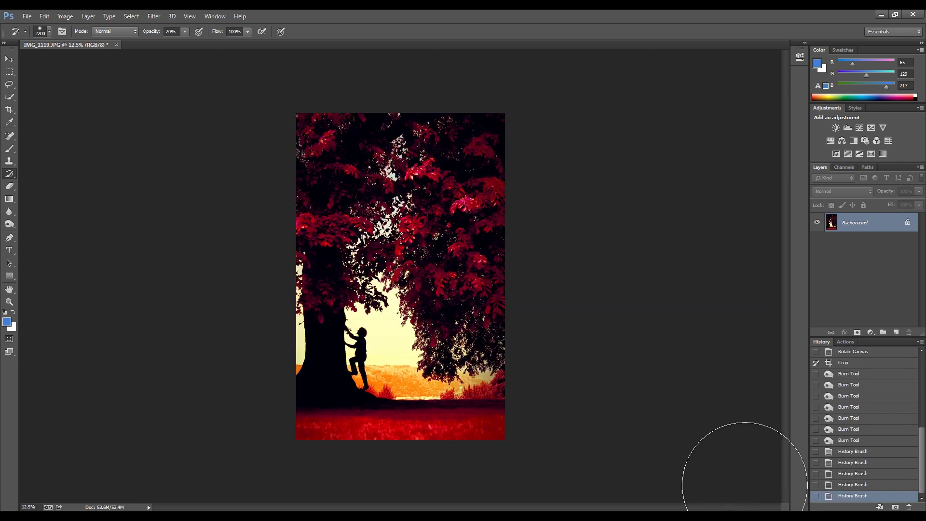